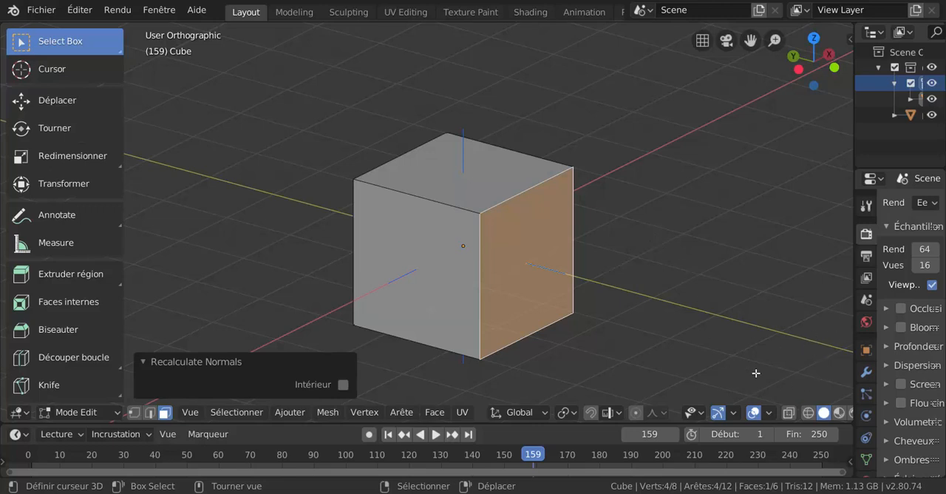
Step: Lengthen the displayed face normals on the cube through the viewport overlay's normals size
click(770, 413)
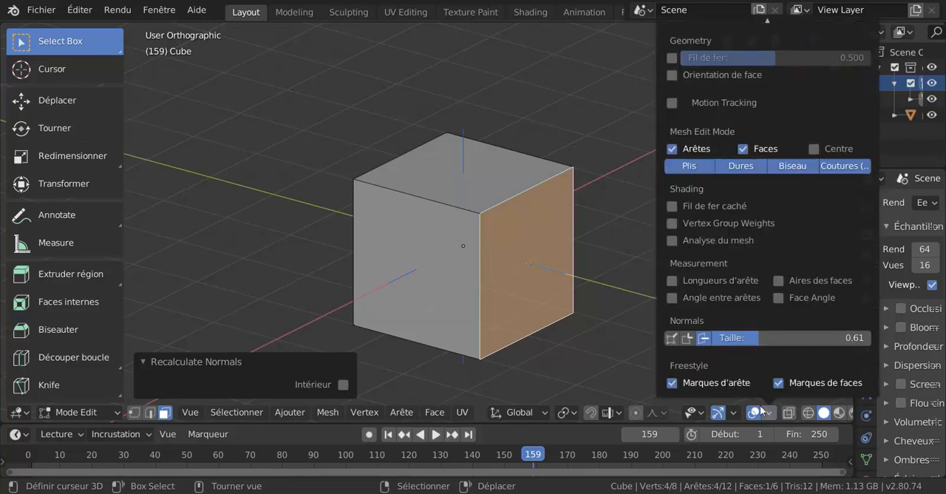
click(759, 412)
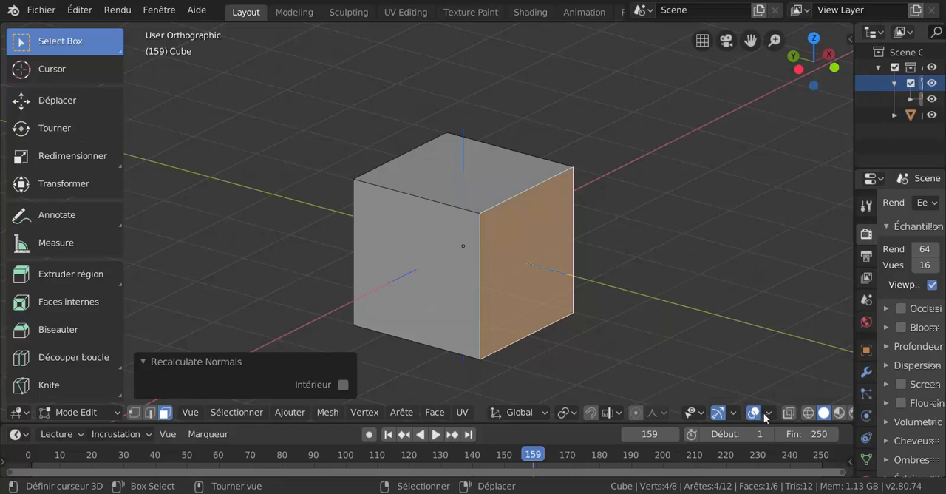
click(769, 413)
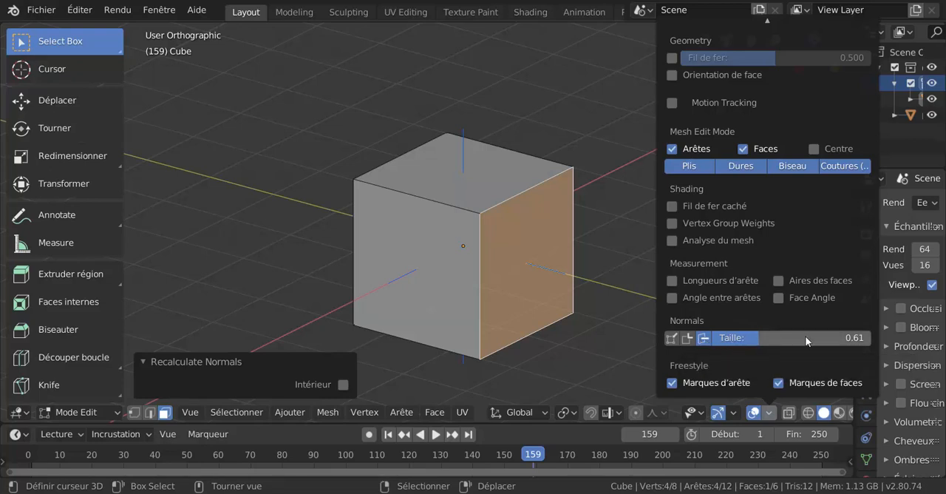
drag(758, 338, 798, 337)
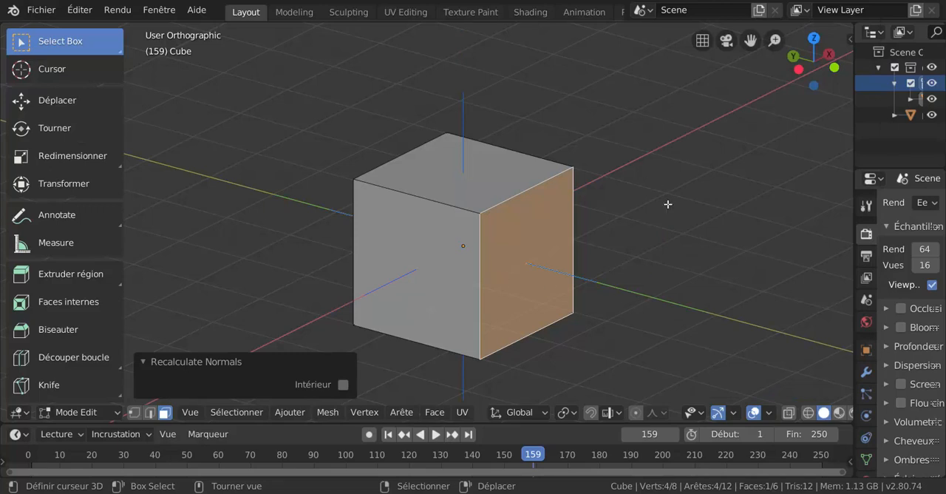
middle_drag(532, 304, 476, 294)
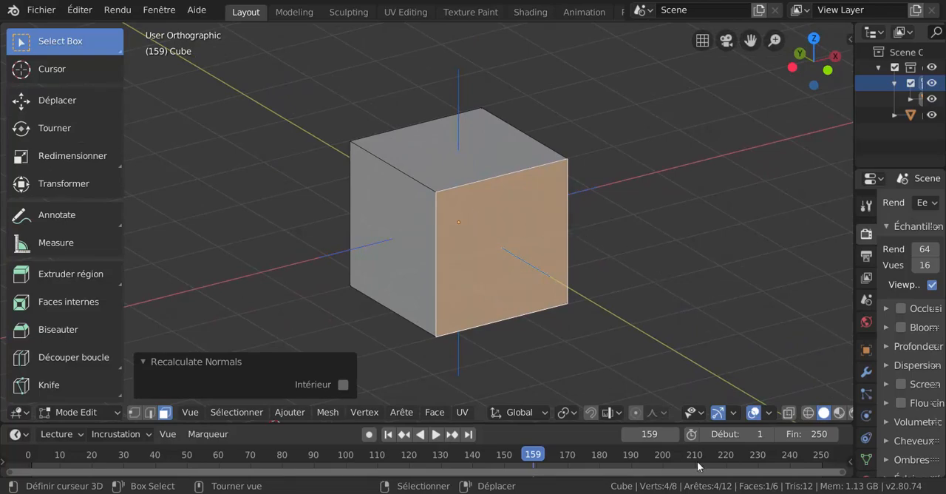
Step: Set the theme colour of face normals to green with hue 0.339, saturation 0.968 and value 0.867 in the preferences
mouse_move(681, 493)
click(717, 480)
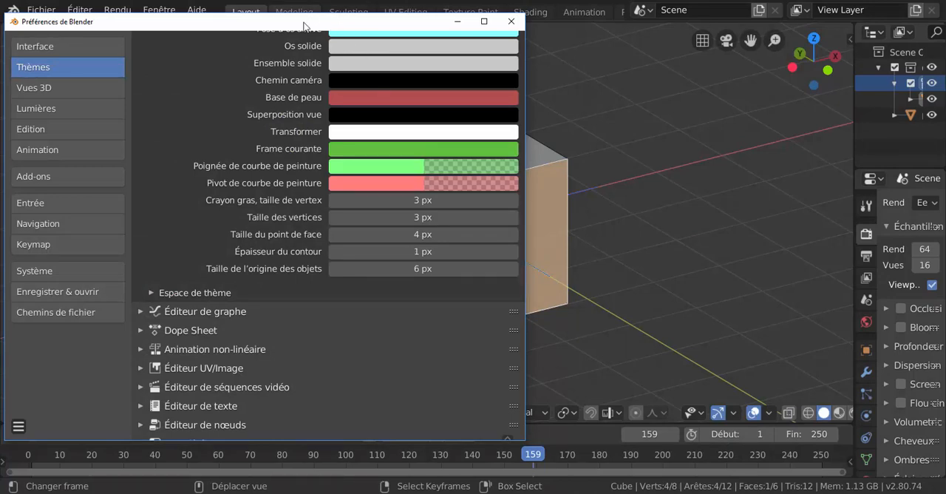
drag(304, 26, 439, 87)
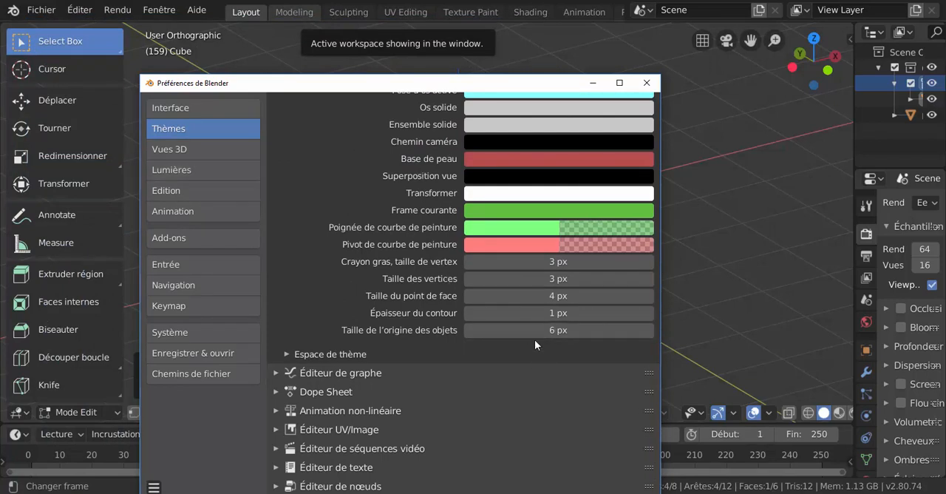
scroll(553, 282, up, 5)
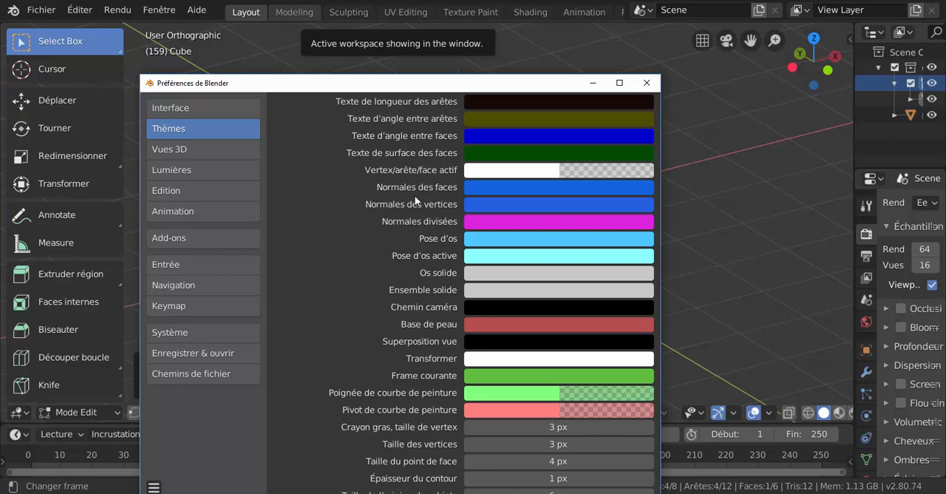
click(519, 189)
click(527, 240)
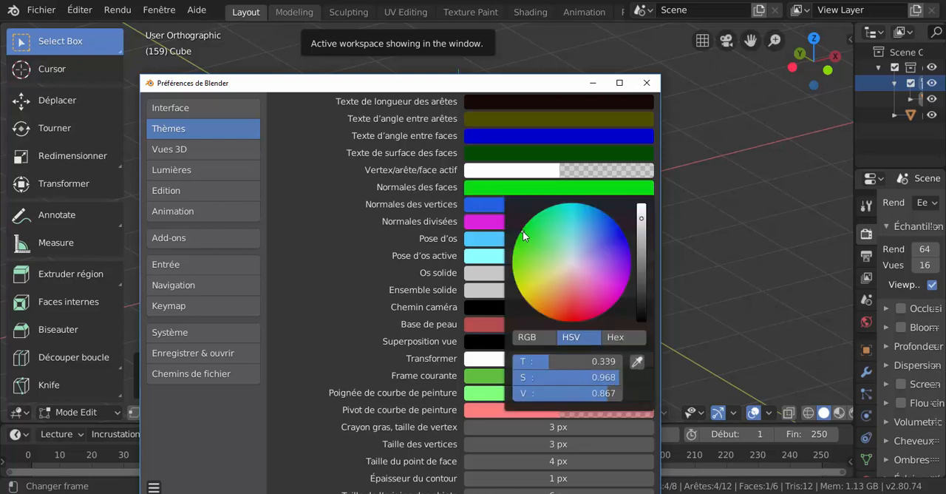
drag(491, 86, 266, 80)
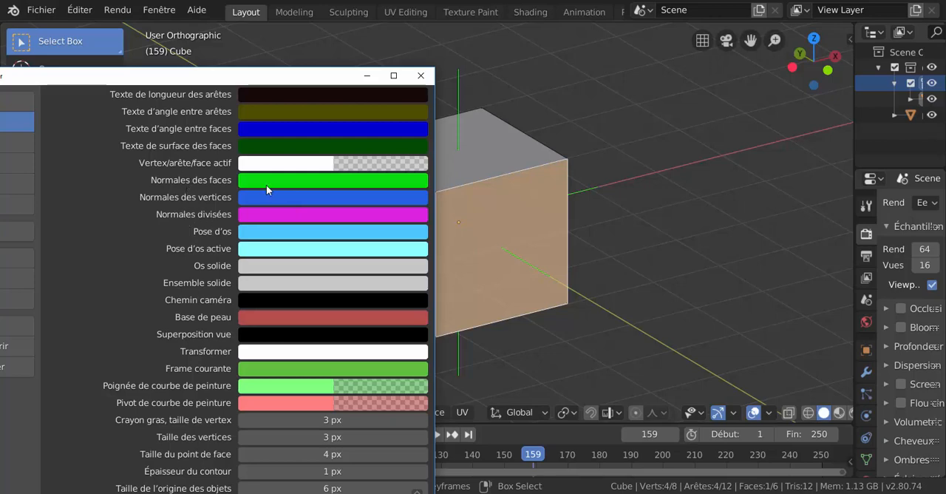
drag(268, 80, 205, 84)
click(522, 90)
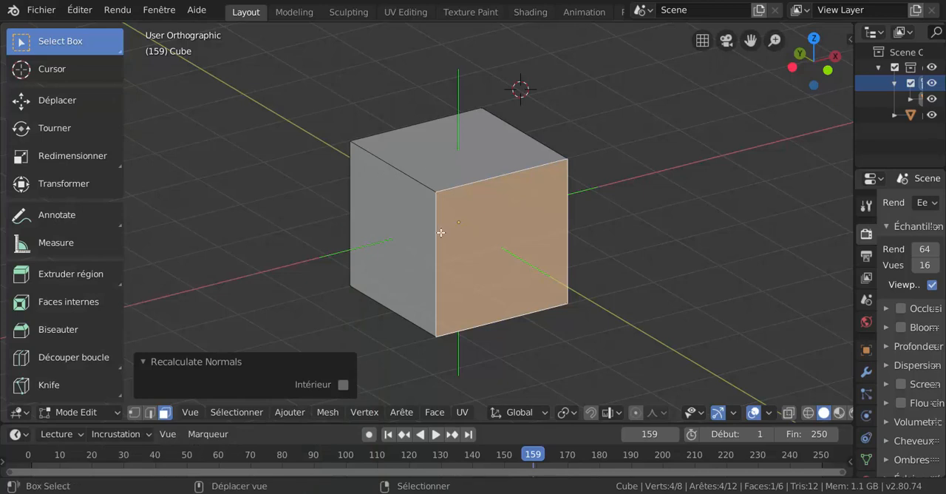
Step: Toggle the inside option of Recalculate Normals on and back off for the selected cube face
shift+middle_drag(440, 228, 534, 226)
scroll(623, 334, down, 3)
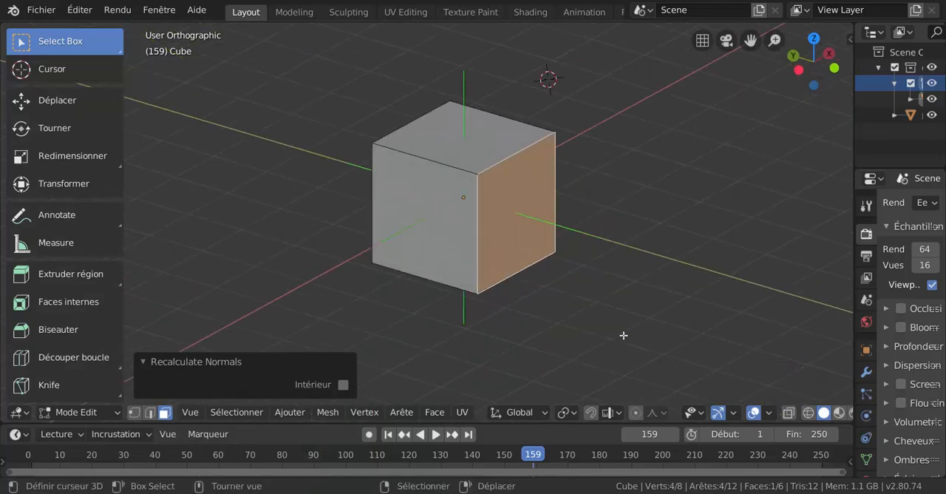
scroll(624, 334, up, 3)
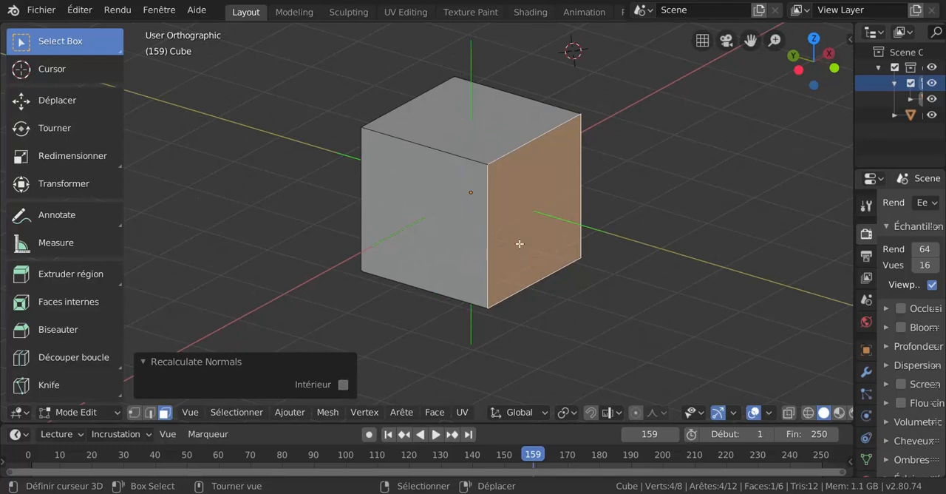
click(339, 386)
click(339, 386)
right_click(511, 249)
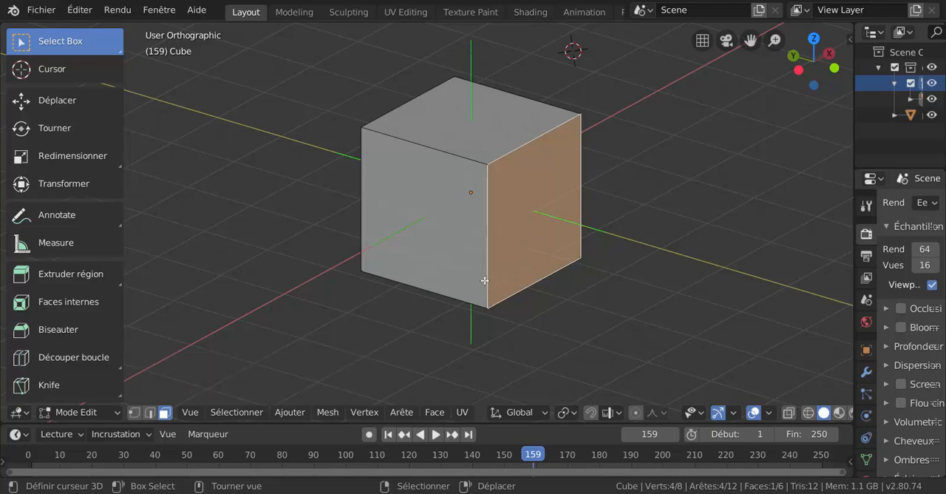
middle_drag(463, 281, 439, 303)
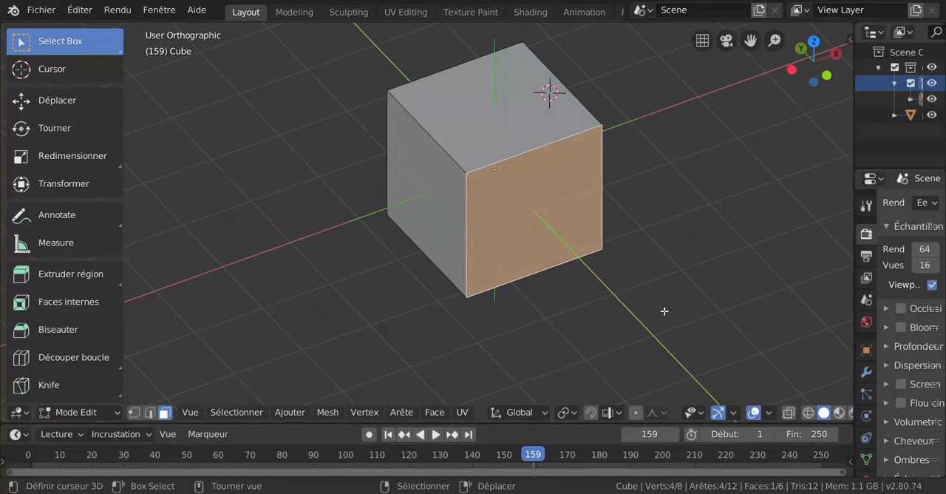
Step: Set the theme colour of face normals to light cyan with hue 0.530, saturation 0.635 and value 1.000
mouse_move(772, 460)
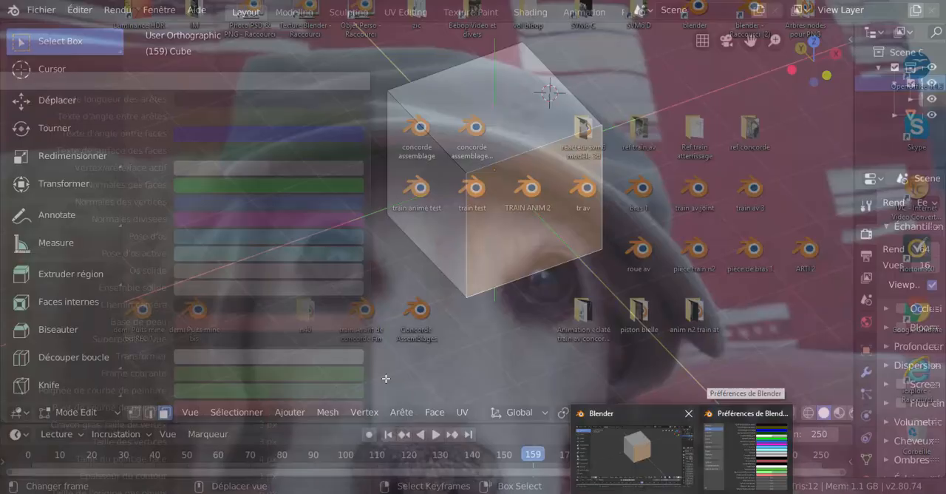
click(686, 455)
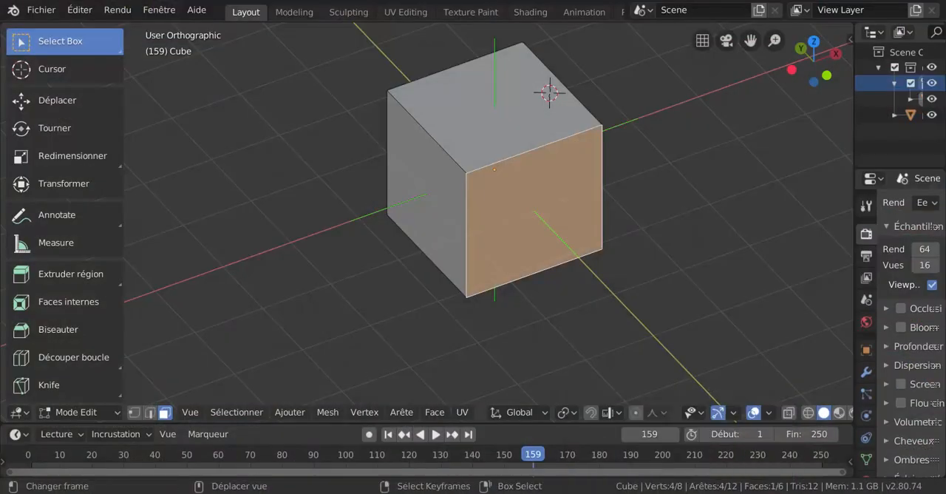
mouse_move(681, 492)
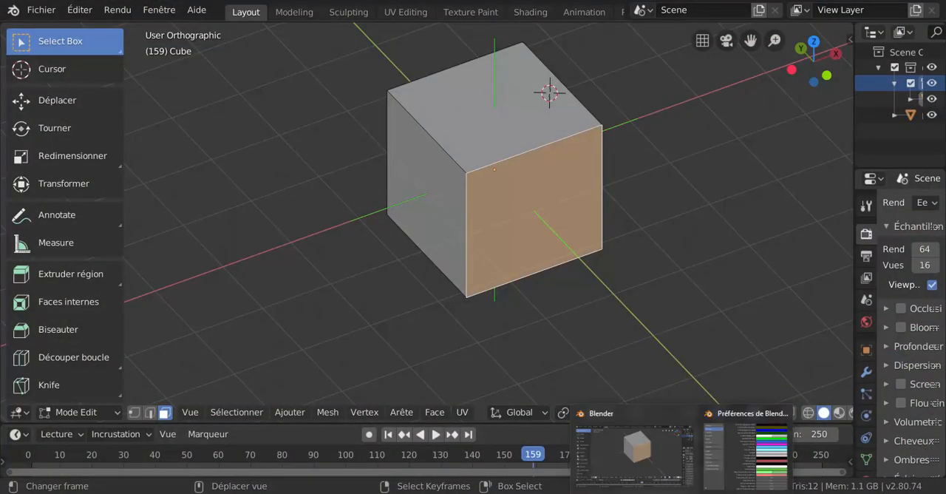
click(747, 452)
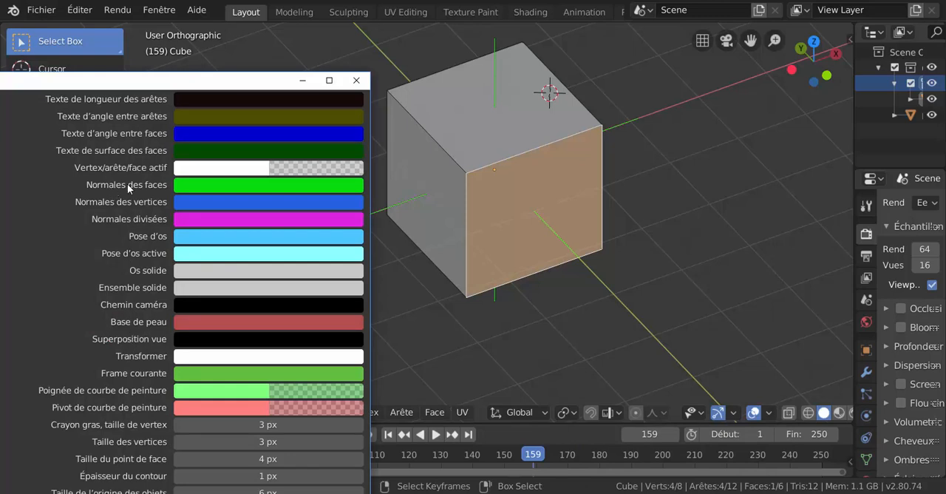
click(220, 185)
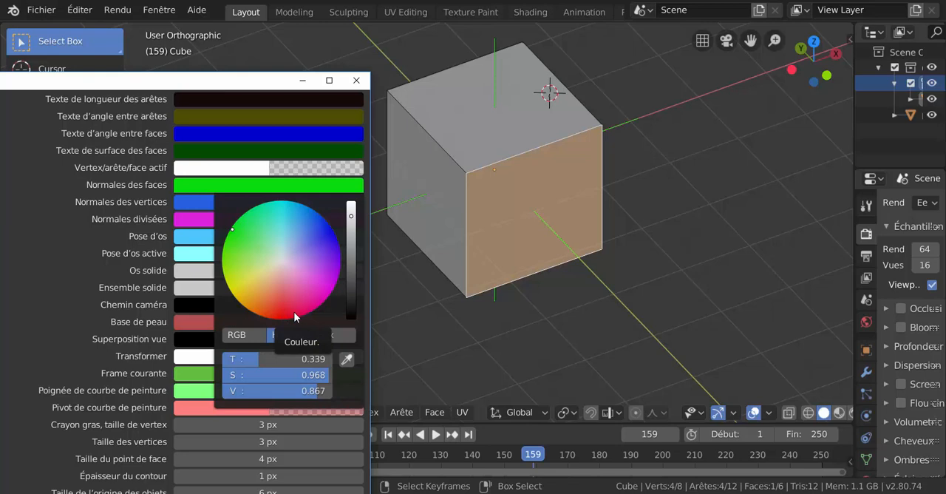
click(320, 226)
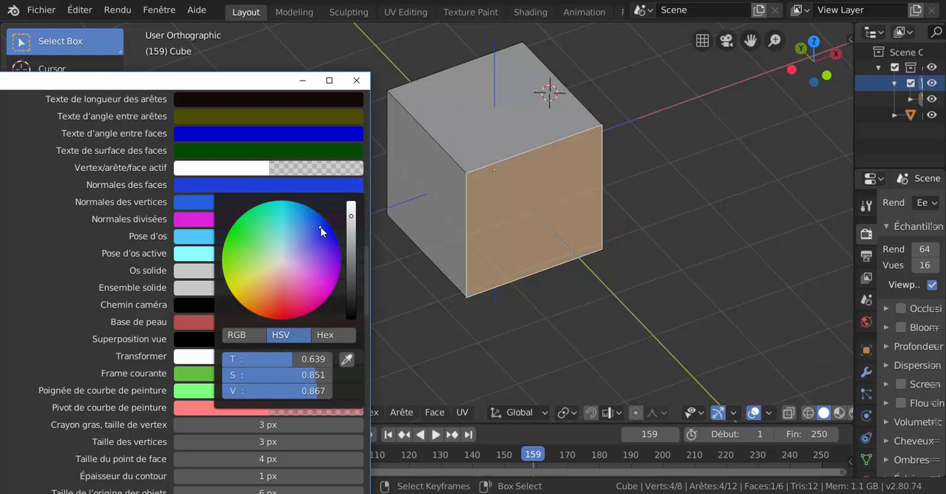
mouse_move(351, 215)
mouse_down()
mouse_move(351, 266)
mouse_move(351, 203)
mouse_up()
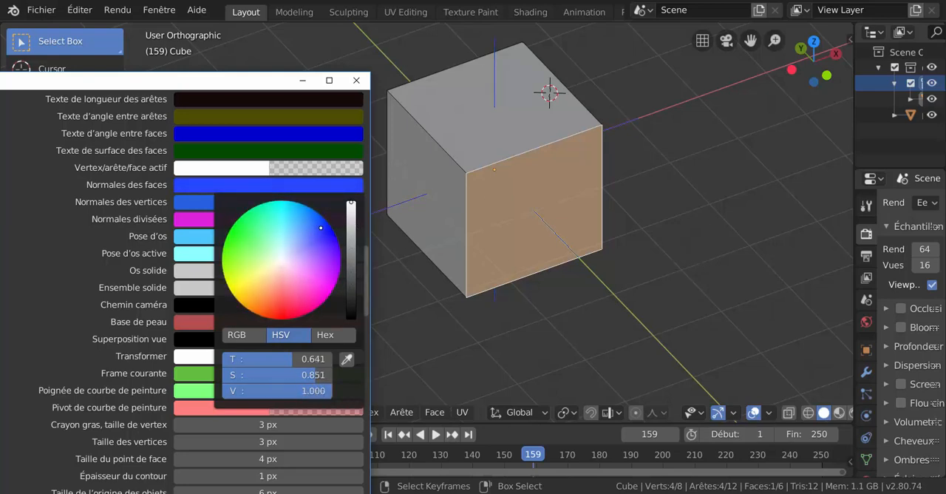
click(289, 222)
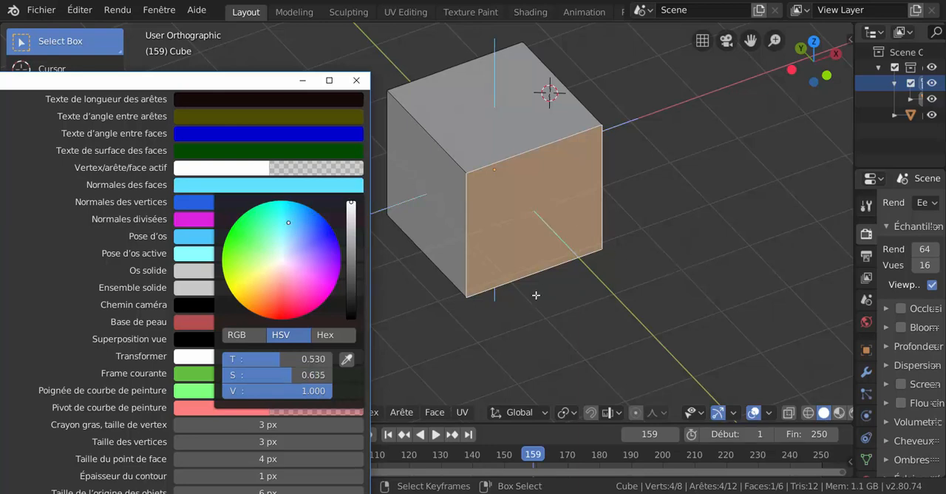
click(542, 245)
Step: Recalculate the normals of the cube's selected face with the inside option enabled
middle_drag(502, 240, 542, 221)
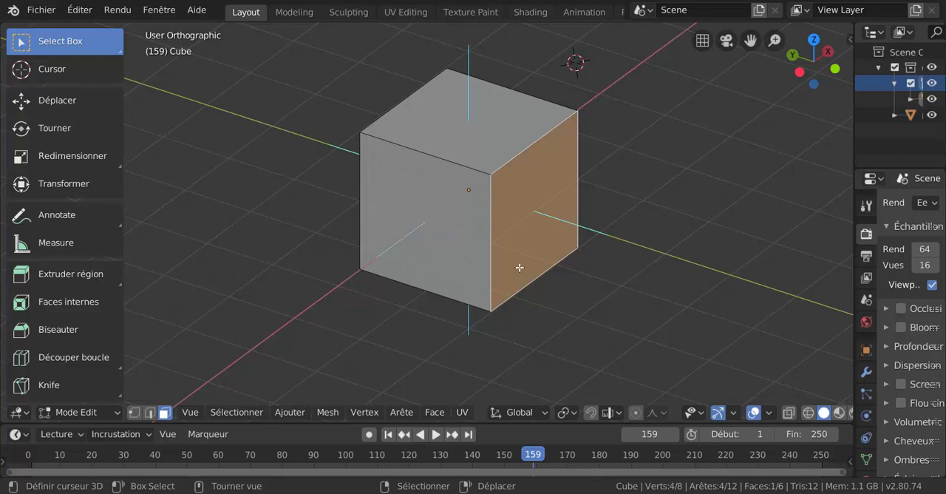
key(shift+n)
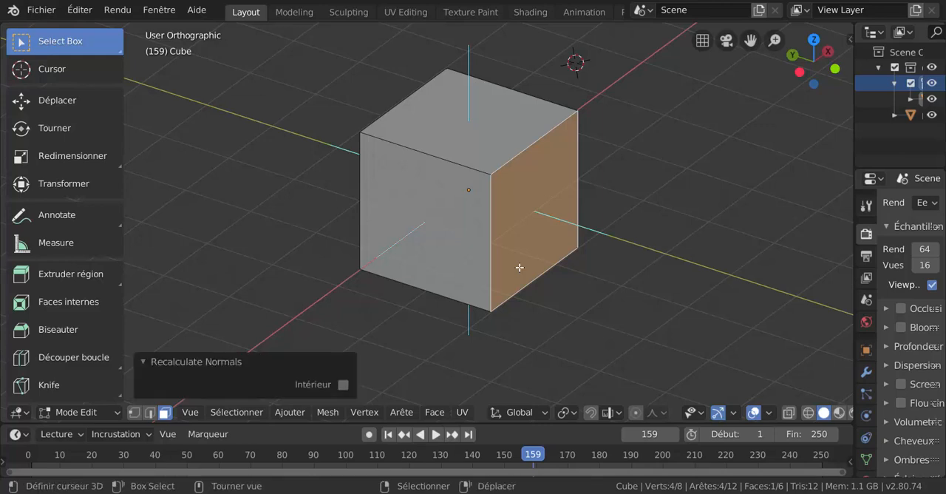
click(343, 385)
Step: Switch the viewport to wireframe shading and examine the direction of the cube's normals
key(z)
click(437, 238)
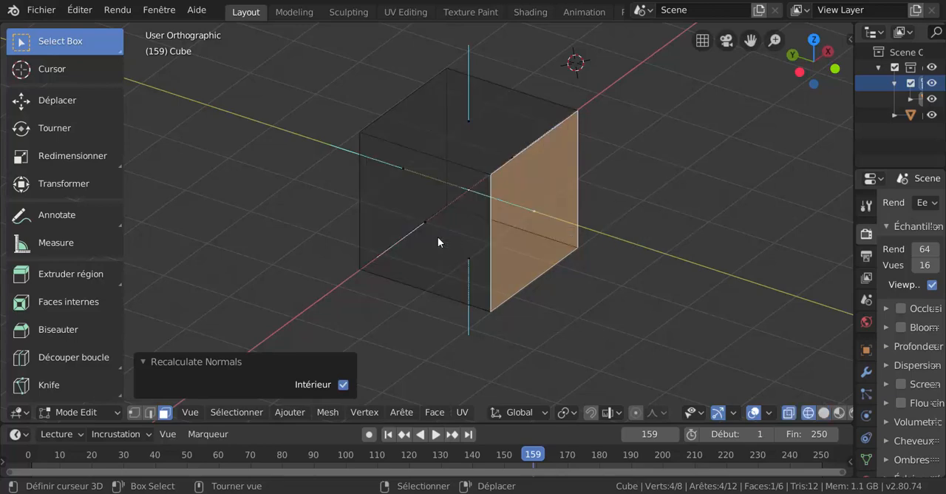
middle_drag(438, 241, 473, 262)
scroll(558, 223, up, 4)
scroll(461, 266, down, 4)
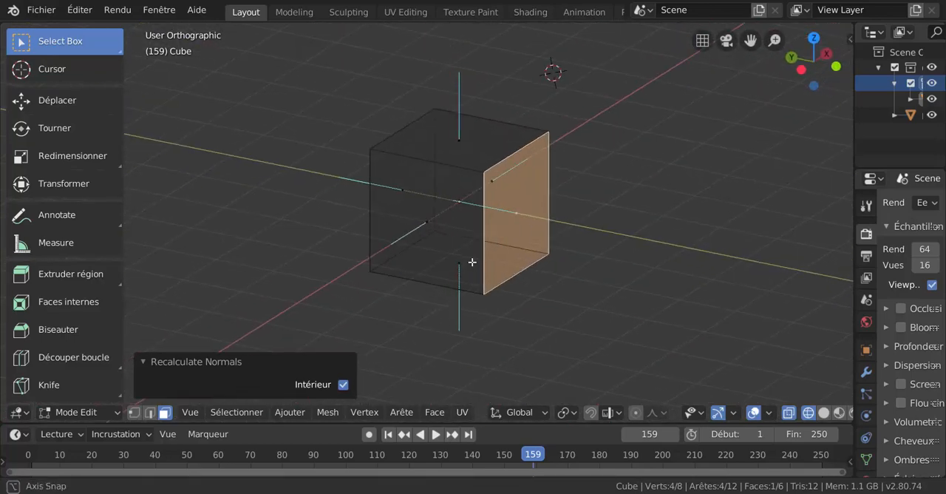
Step: Disable the inside option of Recalculate Normals and check the cube's normals from several angles
click(343, 385)
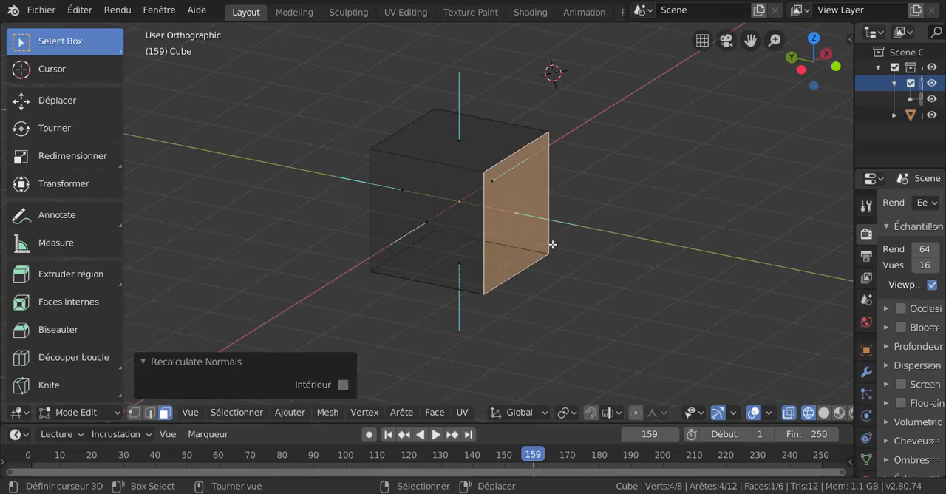
mouse_move(479, 277)
middle_down()
mouse_move(500, 275)
mouse_move(515, 252)
mouse_move(431, 264)
mouse_move(490, 212)
mouse_move(433, 256)
mouse_move(450, 317)
mouse_move(485, 281)
mouse_move(479, 251)
mouse_move(509, 243)
mouse_move(465, 238)
mouse_move(504, 243)
middle_up()
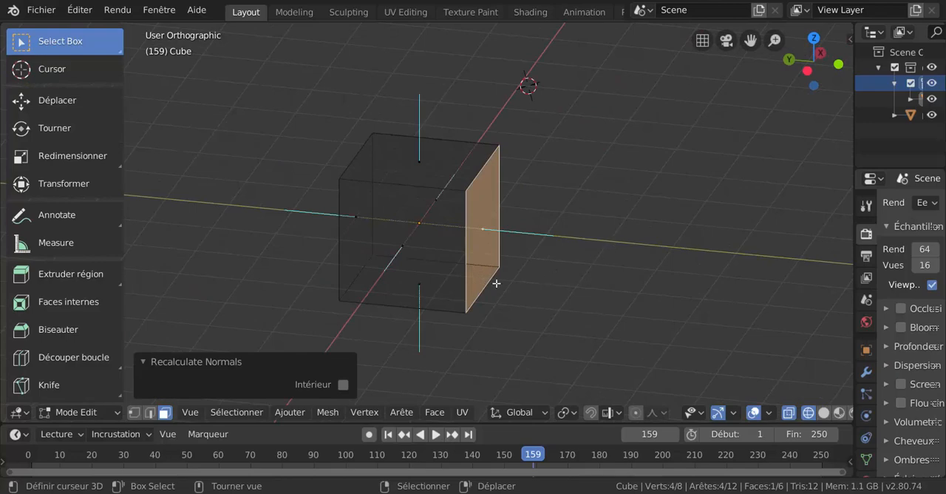
middle_drag(496, 281, 477, 281)
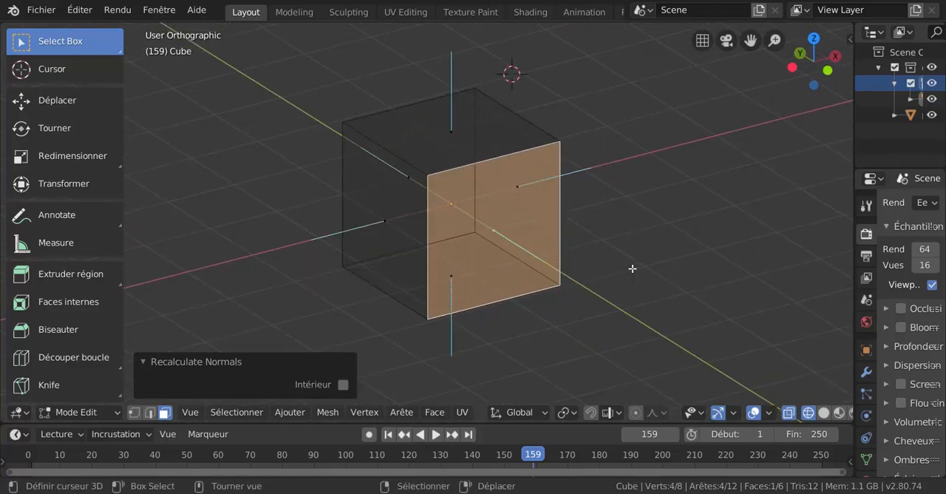
middle_drag(627, 266, 672, 265)
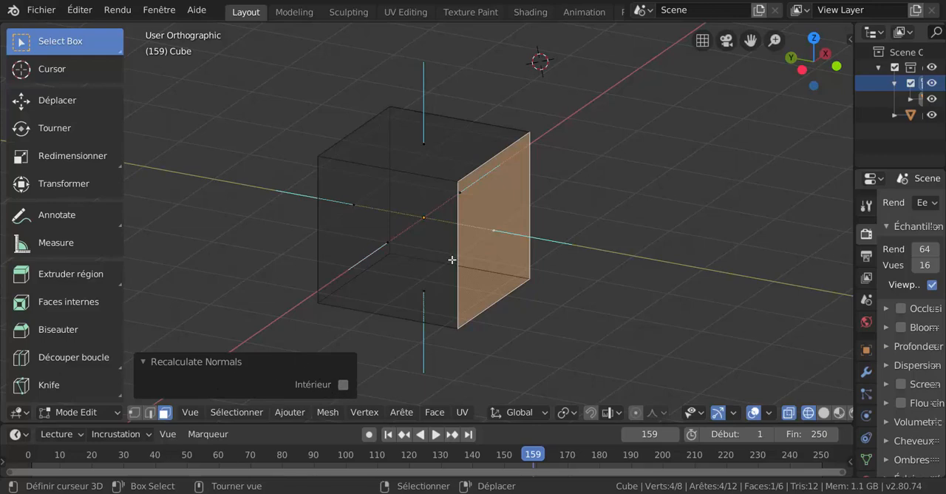
scroll(451, 258, down, 3)
middle_drag(515, 300, 454, 299)
scroll(455, 297, up, 2)
Step: Deselect all of the cube's faces and switch the viewport to solid shading
key(alt+a)
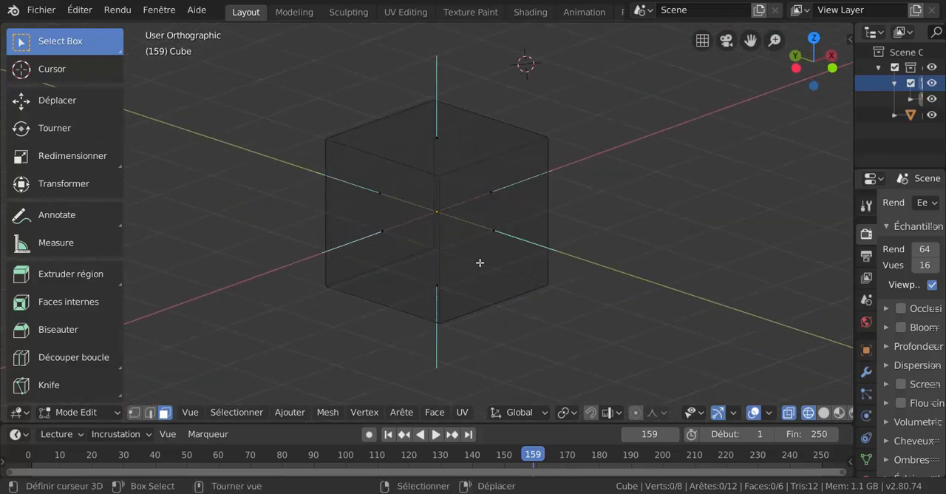
middle_drag(481, 261, 478, 280)
scroll(477, 281, down, 3)
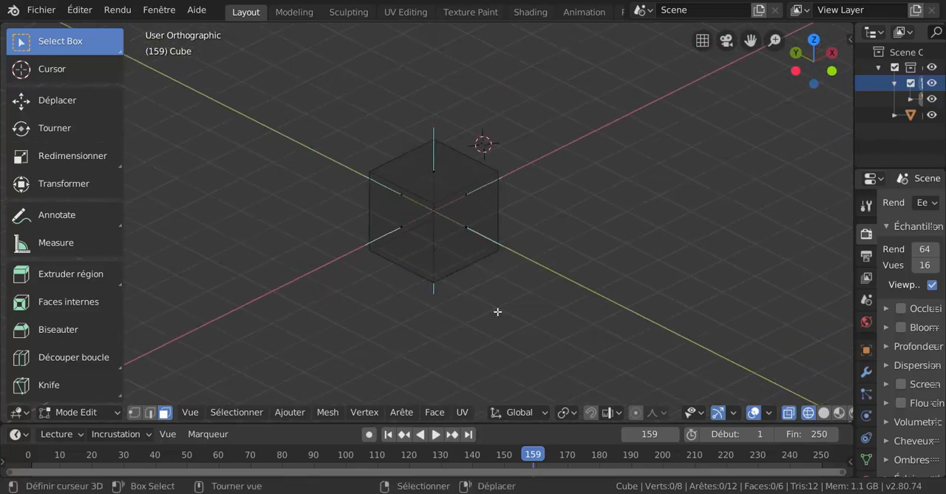
key(z)
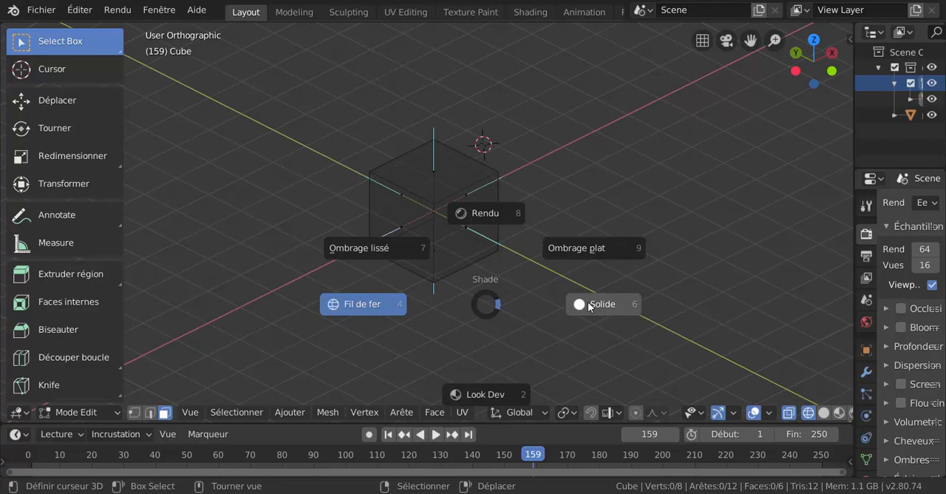
click(587, 303)
scroll(488, 294, up, 2)
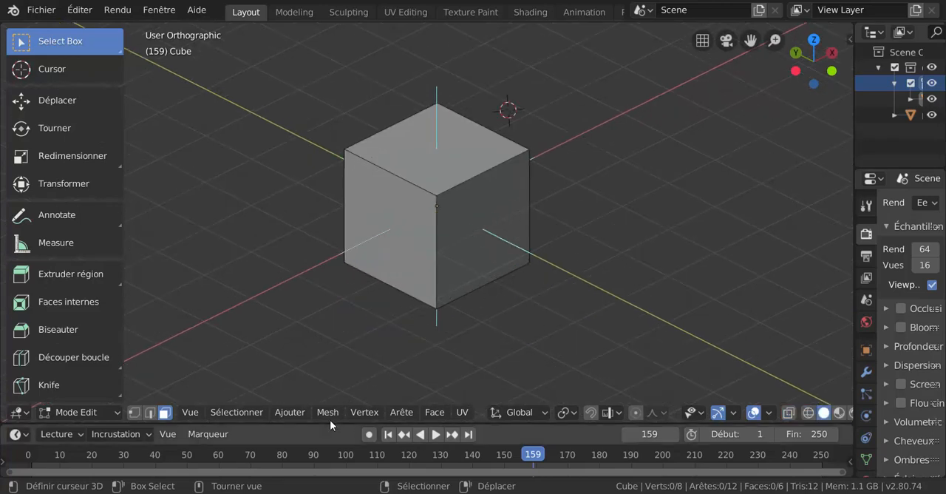
Step: Duplicate all of the cube's geometry in place without any offset and switch to vertex selection mode
key(a)
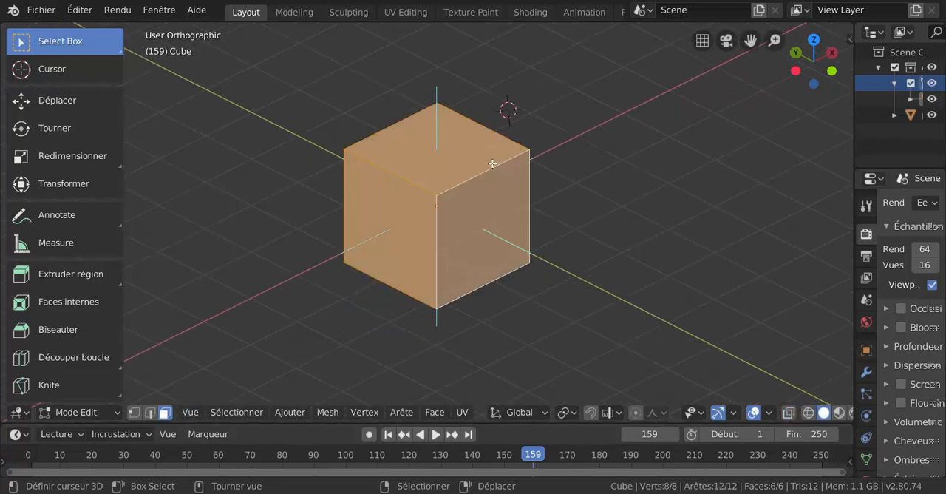
key(shift+d)
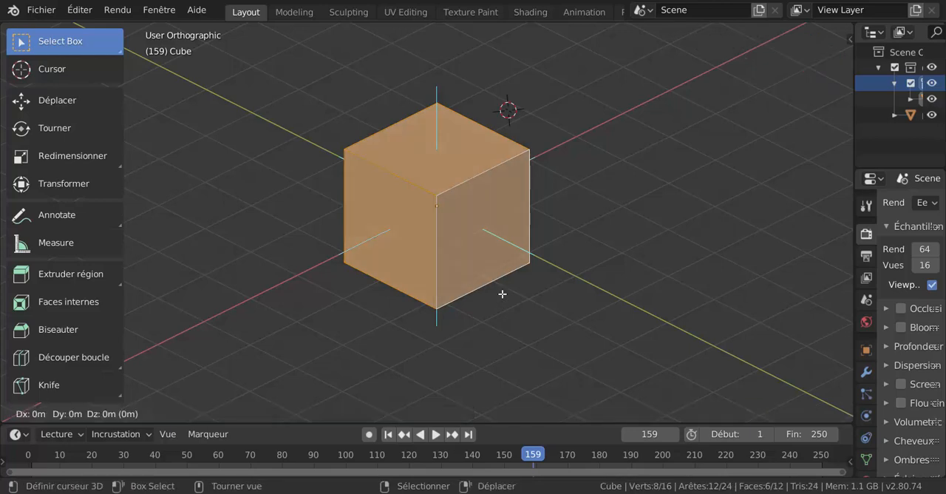
click(502, 293)
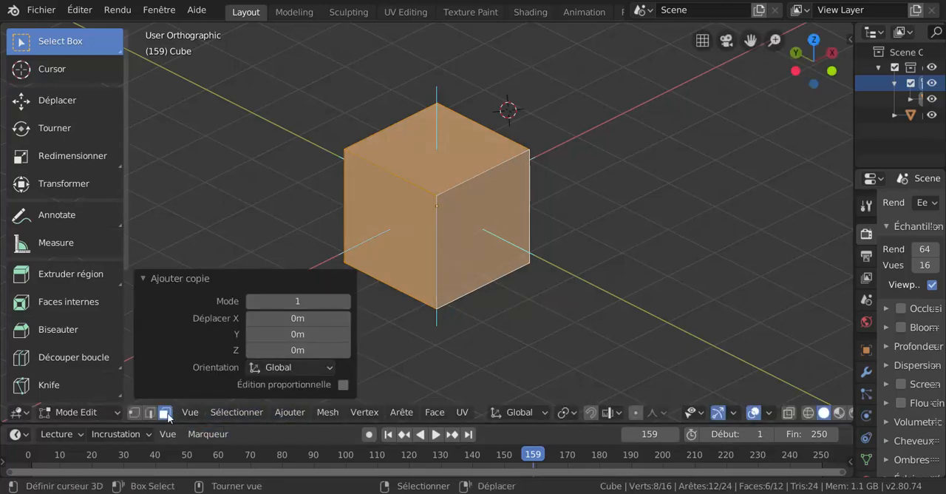
click(133, 411)
Step: Test-move the cube's nearest upper corner vertex to check for an overlapping copy, and cancel the move
scroll(468, 311, up, 3)
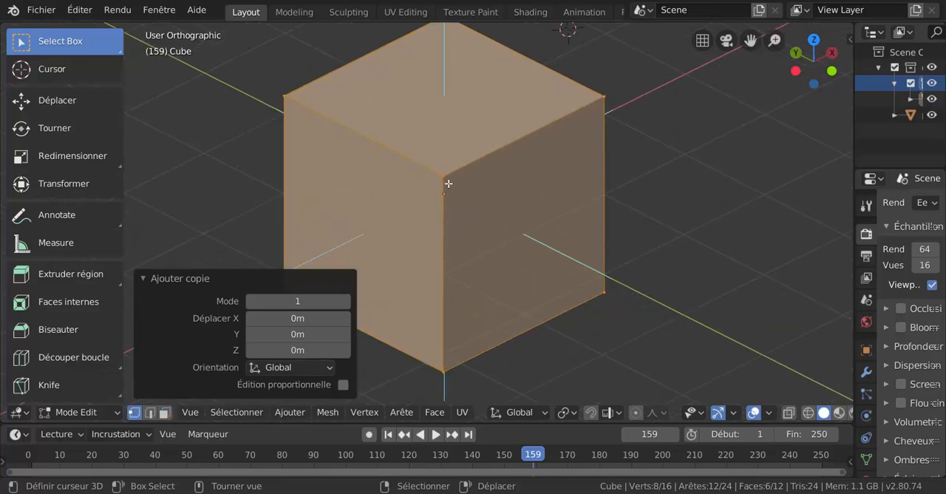
click(444, 182)
key(g)
right_click(442, 181)
scroll(458, 192, down, 3)
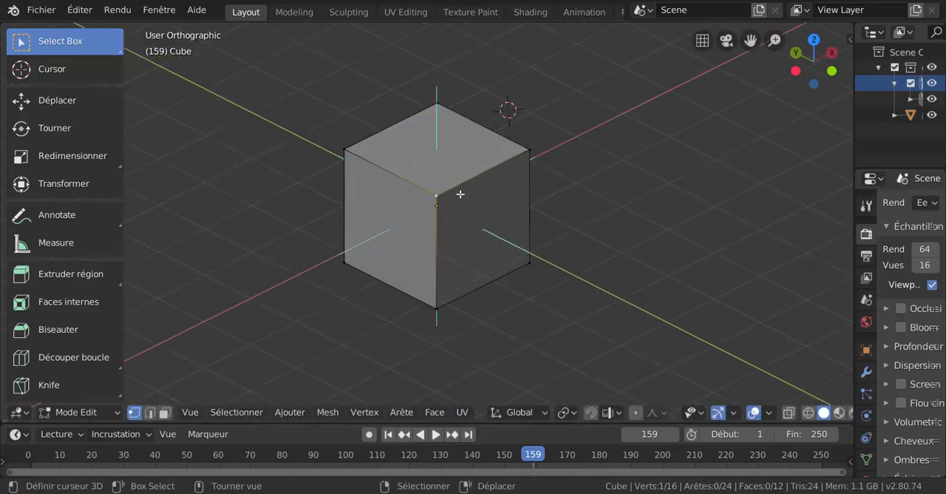
scroll(448, 263, up, 2)
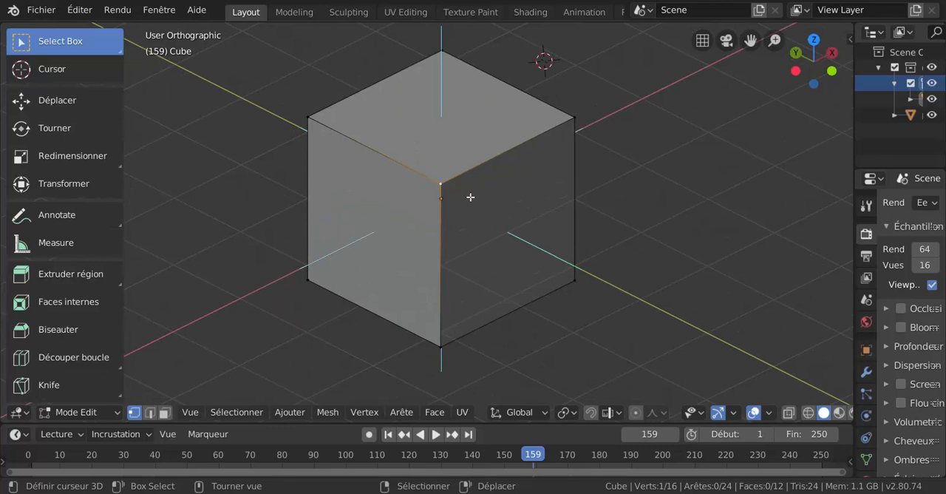
scroll(481, 236, down, 4)
scroll(481, 239, up, 3)
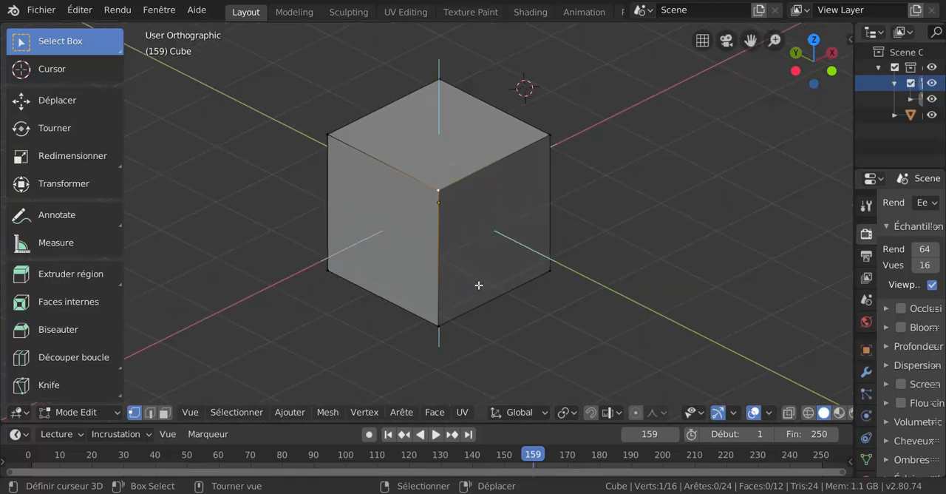
Step: Select all of the mesh and look up the Merge by Distance command among the mesh cleanup operations
key(a)
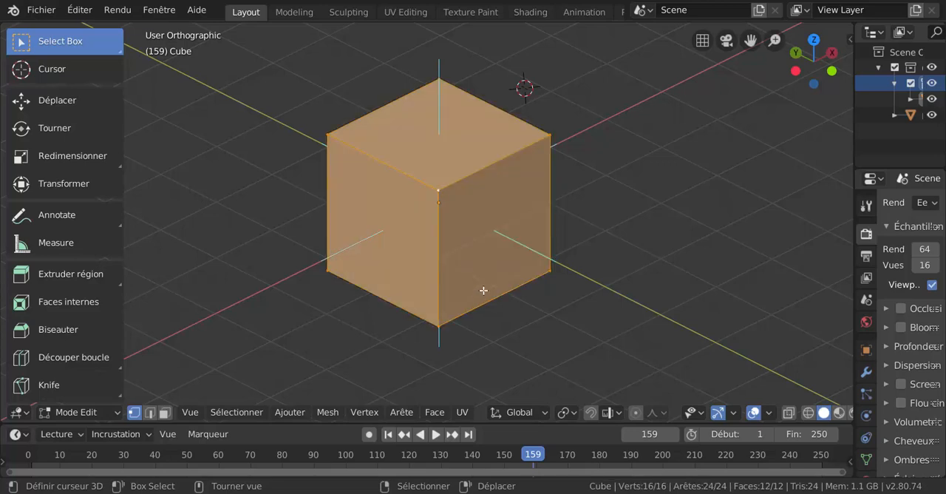
key(alt+m)
scroll(642, 254, up, 1)
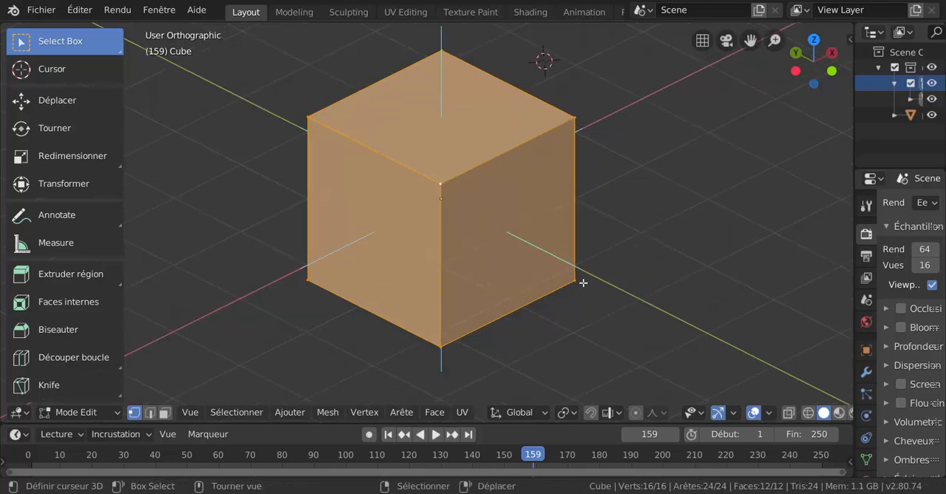
click(364, 412)
mouse_move(327, 416)
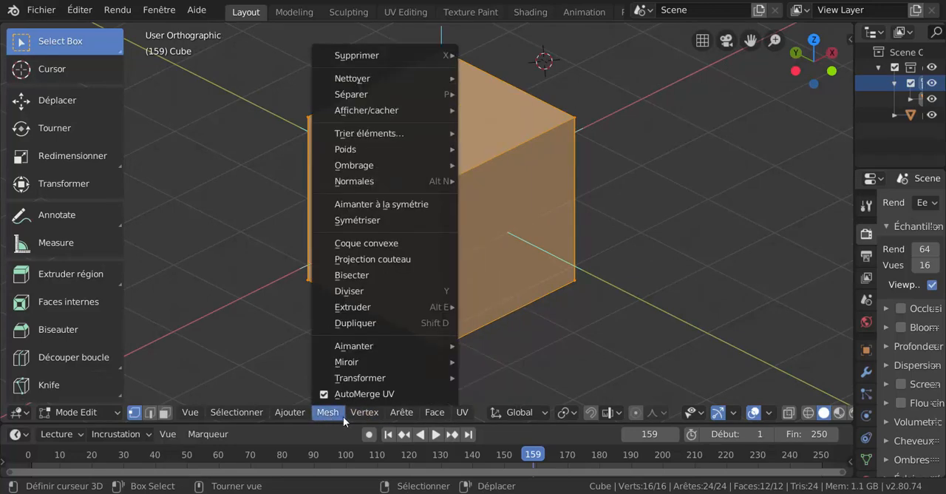
mouse_move(362, 414)
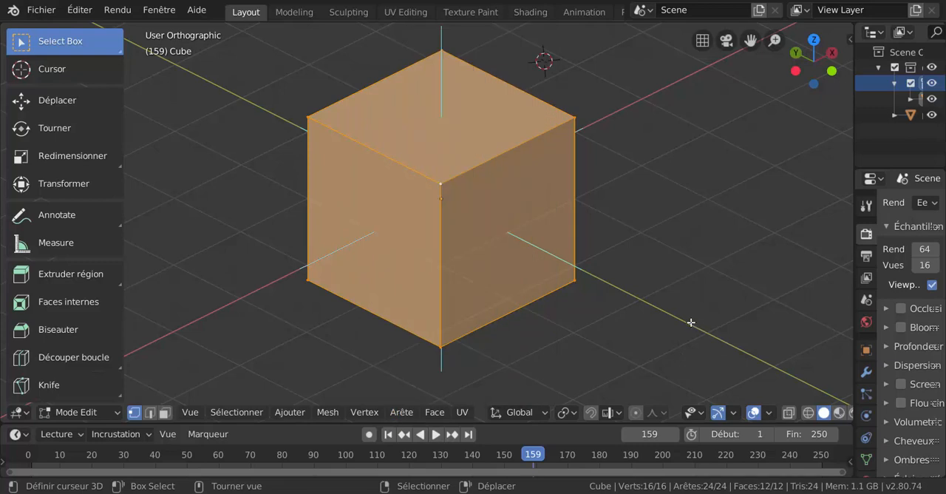
key(shift)
click(401, 412)
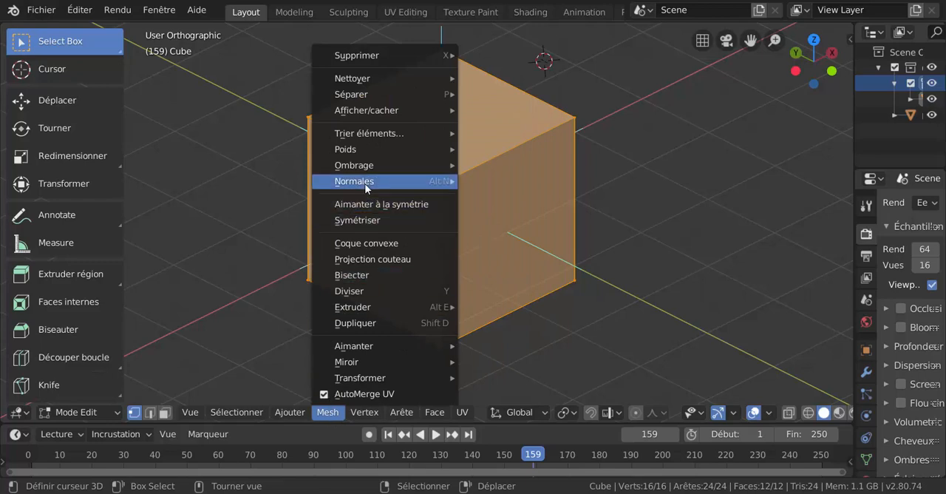
mouse_move(365, 182)
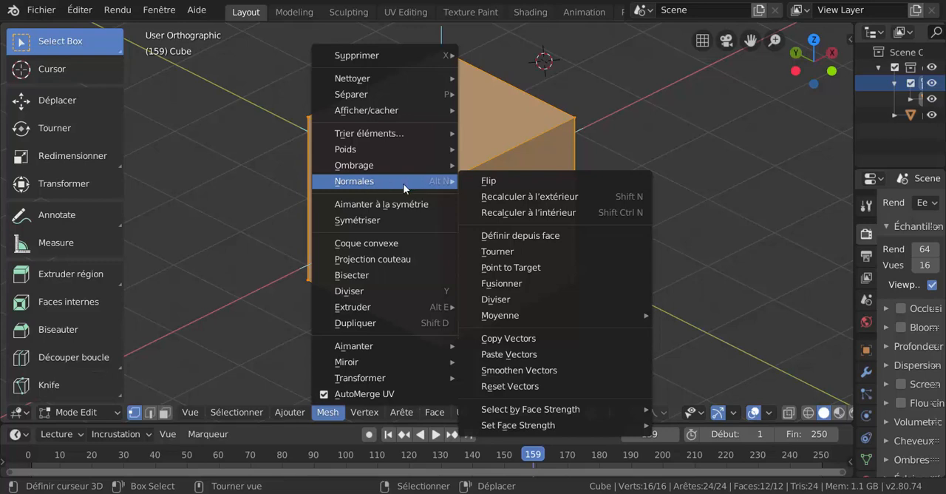
mouse_move(372, 78)
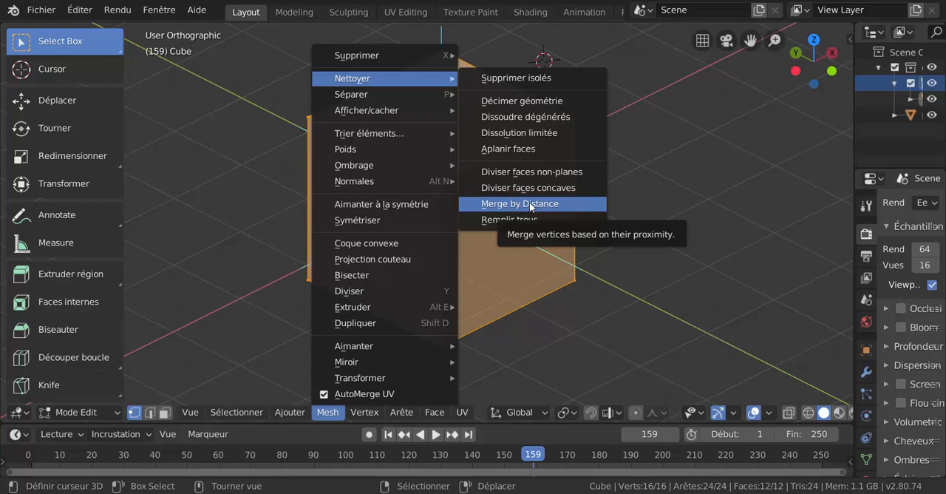
Step: Try to dissolve all of the selected geometry and undo the dissolve
key(x)
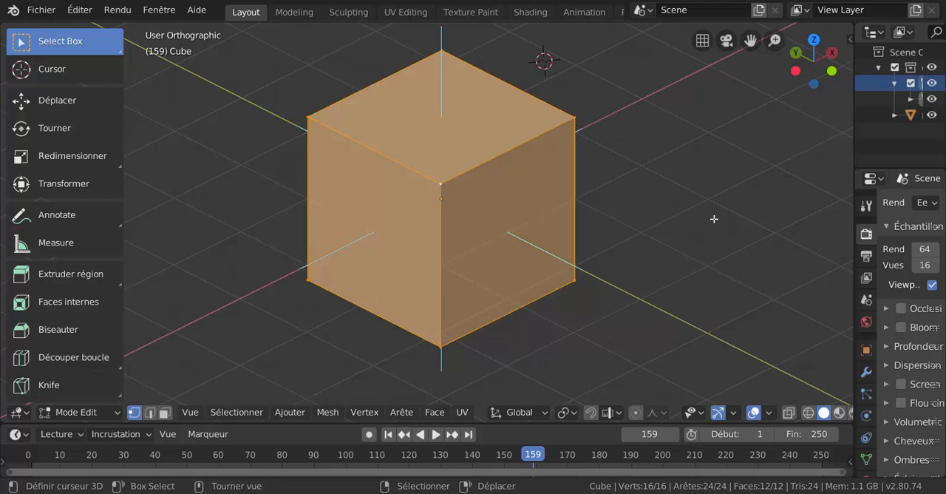
key(ctrl+x)
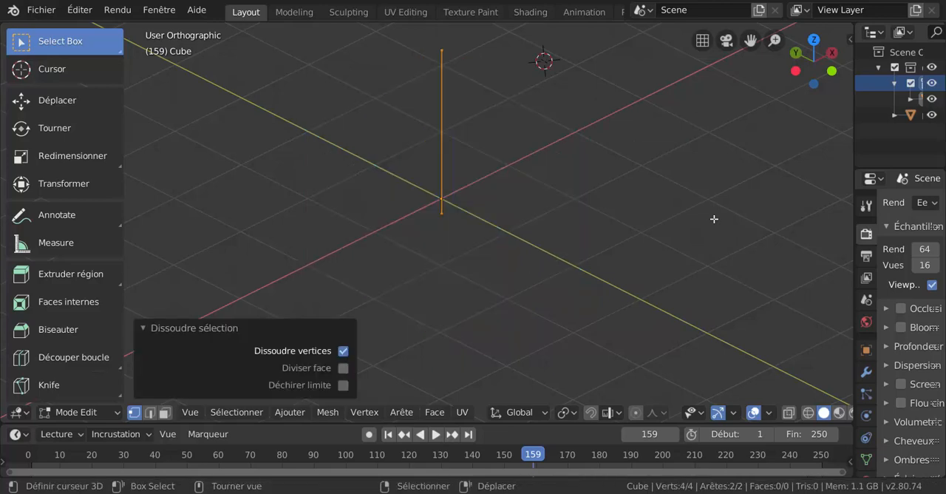
key(ctrl+z)
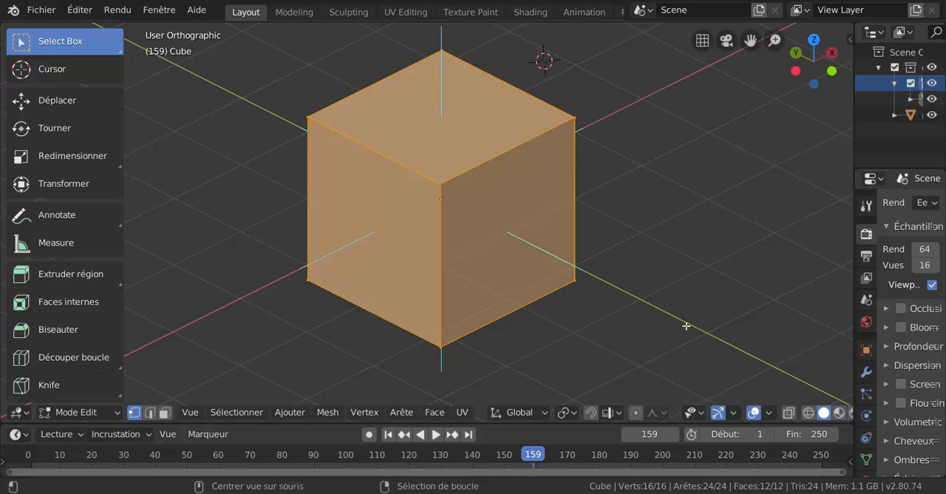
Step: Merge the cube's doubled vertices by distance, check upper corner vertices with cancelled test moves, and clear the selection
key(alt+m)
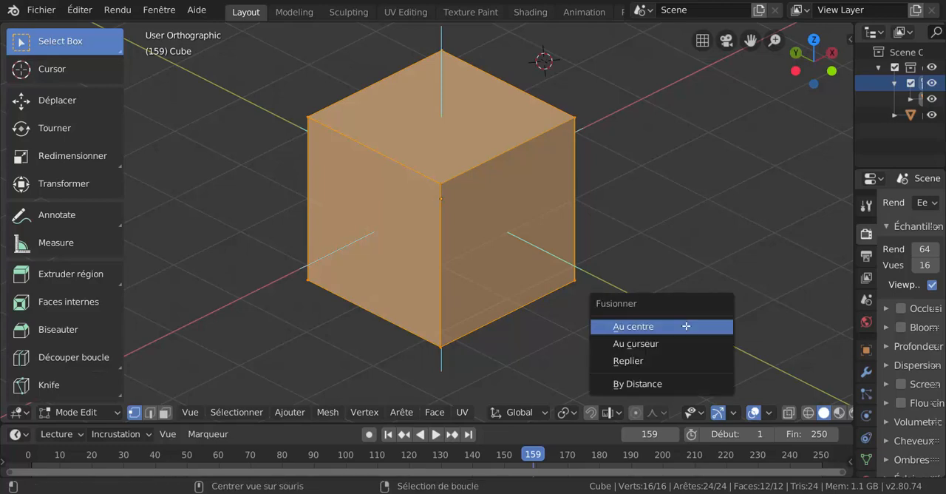
click(653, 384)
click(576, 118)
key(g)
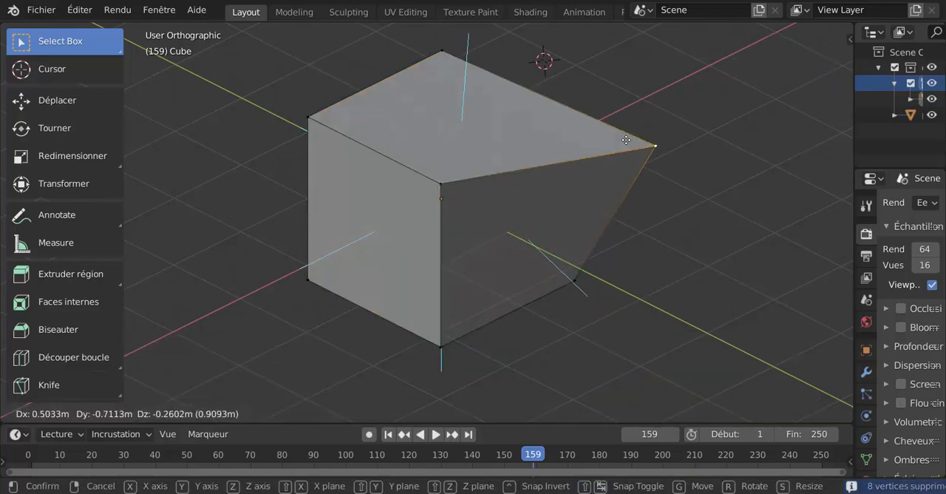
right_click(564, 169)
right_click(428, 192)
key(g)
right_click(371, 266)
key(alt+a)
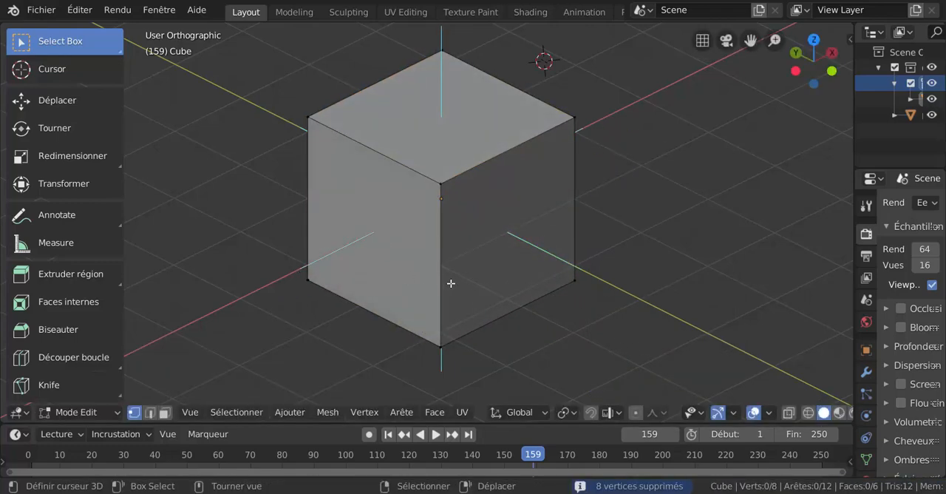
Step: Select the whole cube mesh again and duplicate it in place with zero offset
middle_drag(442, 279, 466, 264)
key(a)
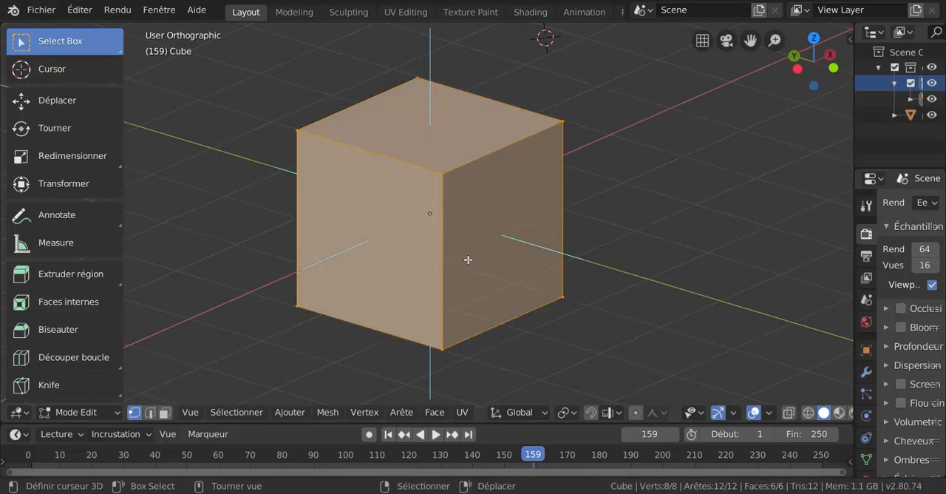
key(shift+d)
right_click(493, 194)
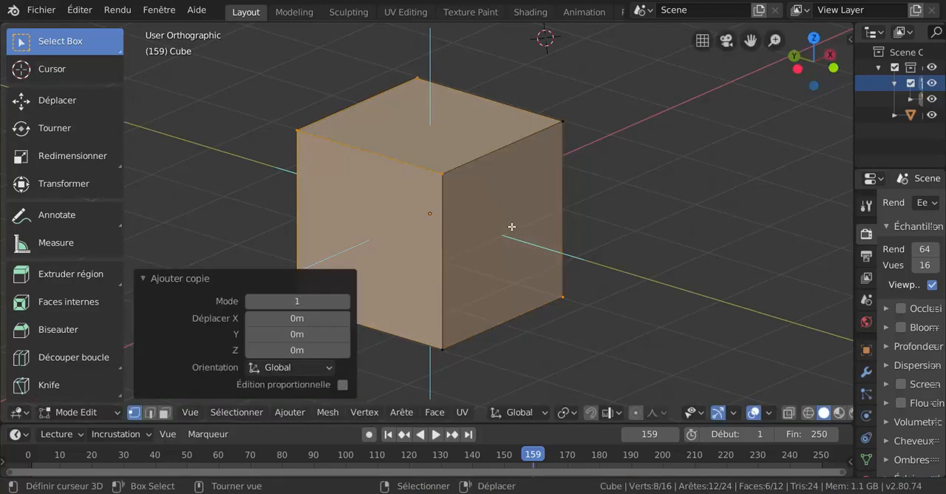
Step: Check the nearest upper corner for a doubled vertex with a test move, and cancel the move
right_click(441, 175)
key(g)
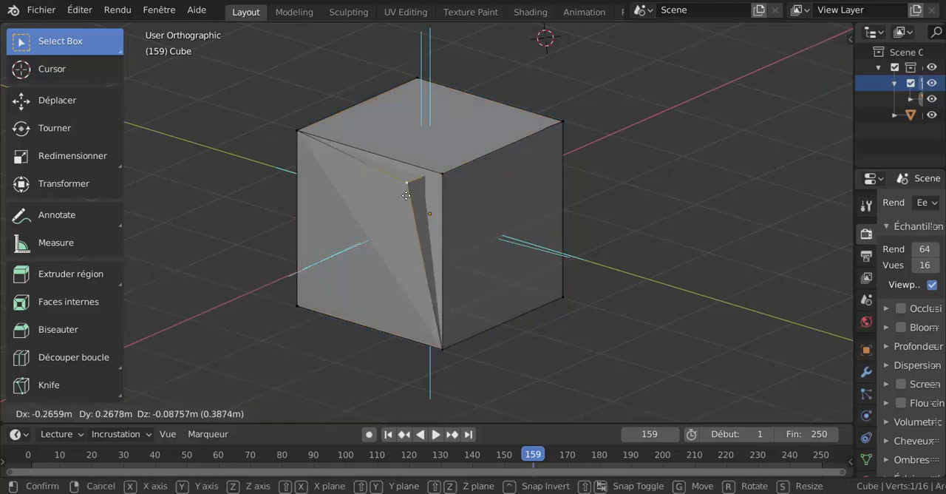
right_click(416, 203)
scroll(416, 200, up, 4)
scroll(429, 185, down, 4)
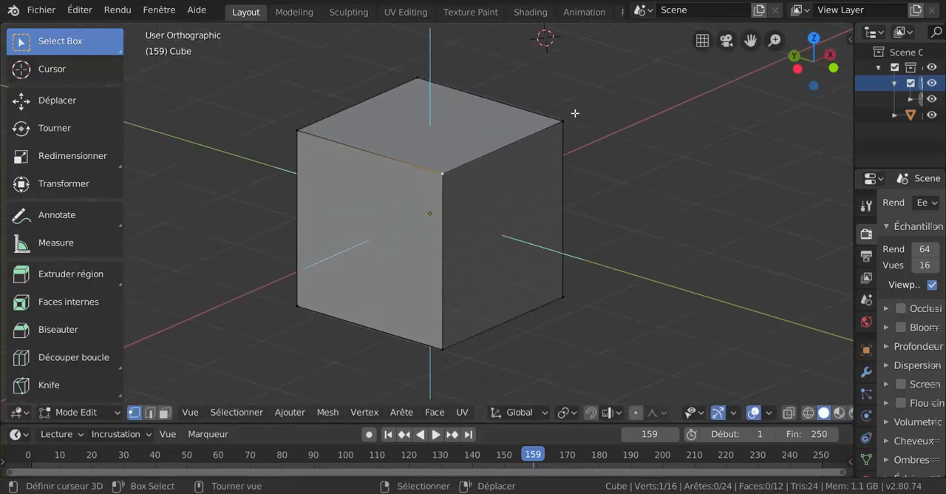
Step: Select all of the mesh and merge the overlapping vertices by distance
key(a)
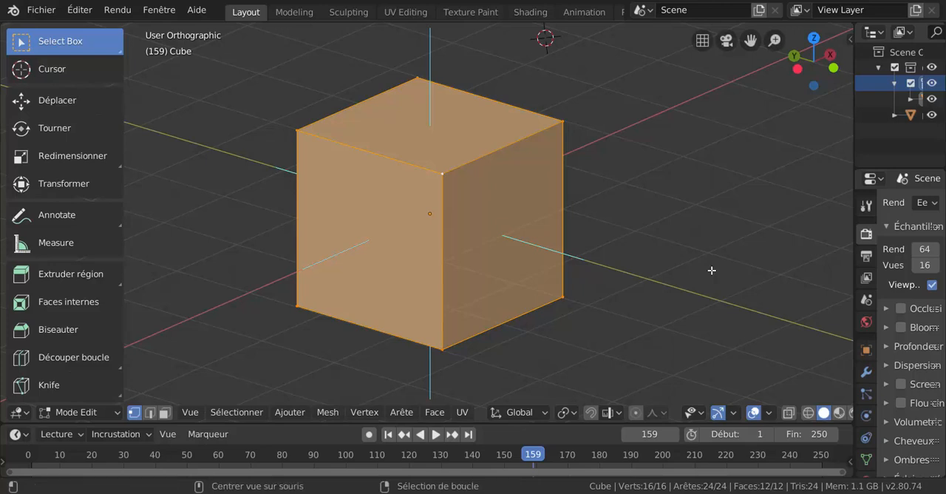
key(m)
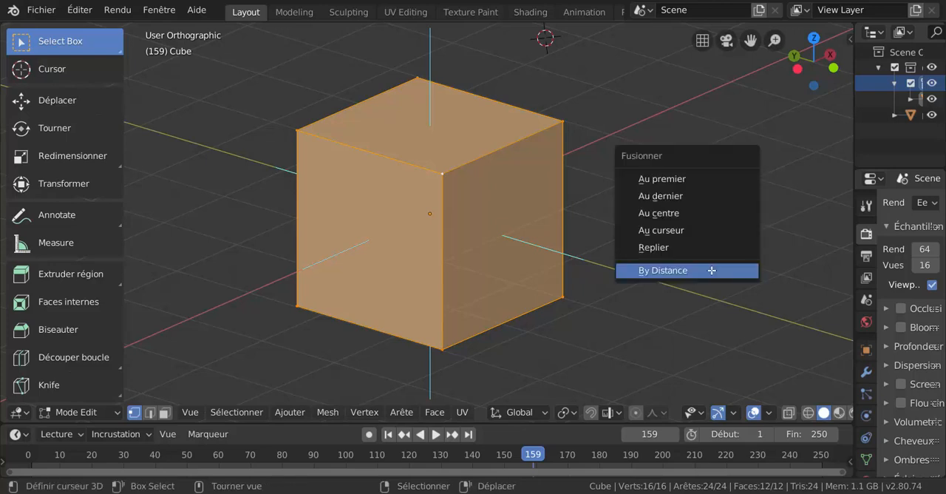
click(672, 271)
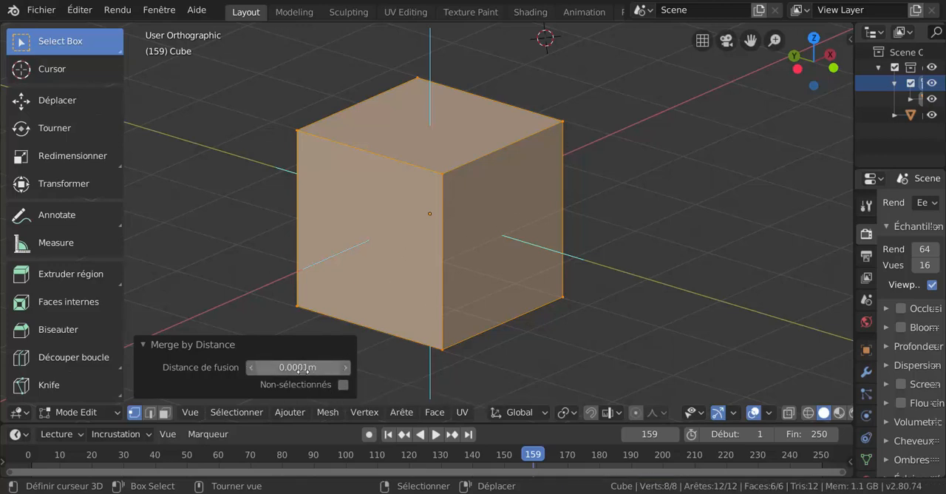
Step: Verify the merge by test-moving two of the cube's upper corner vertices and cancelling each move
click(574, 152)
right_drag(565, 136, 602, 117)
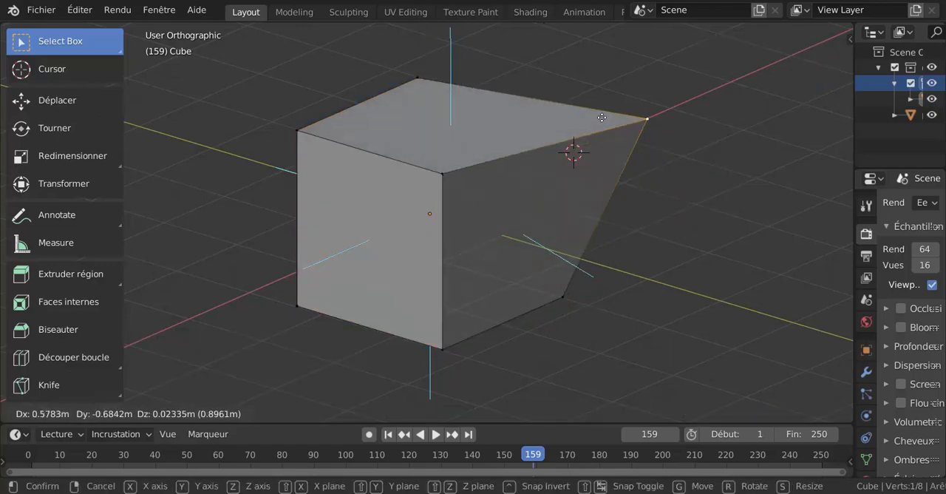
right_click(573, 163)
right_drag(450, 187, 439, 172)
right_click(462, 200)
scroll(531, 275, down, 3)
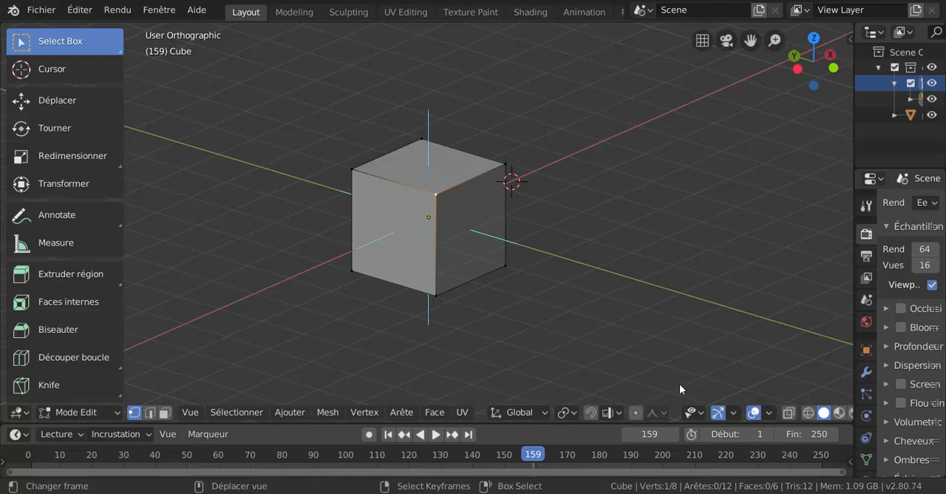
Step: Select all eight vertices of the merged cube and create another in-place copy of the mesh
key(a)
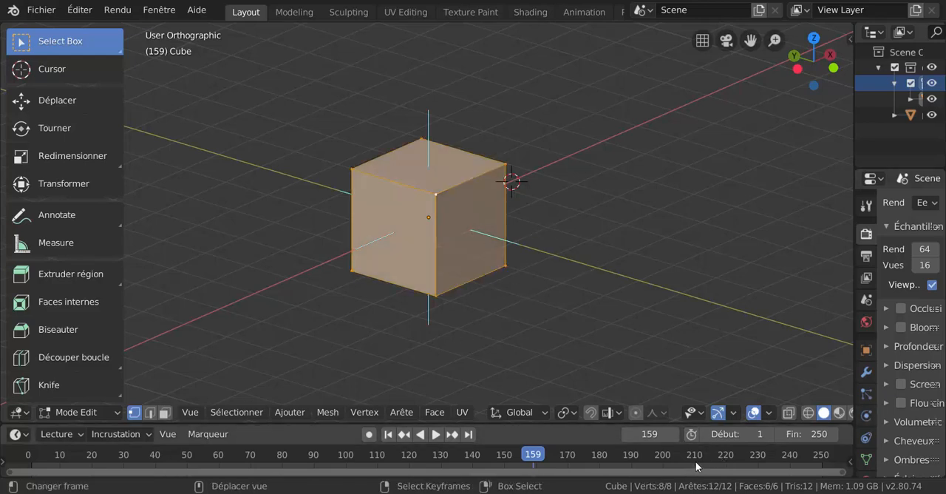
click(229, 414)
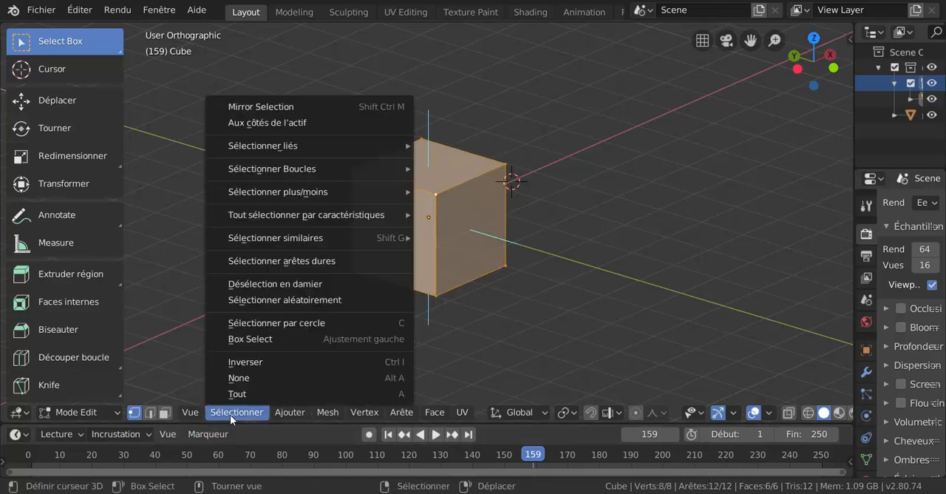
key(shift+d)
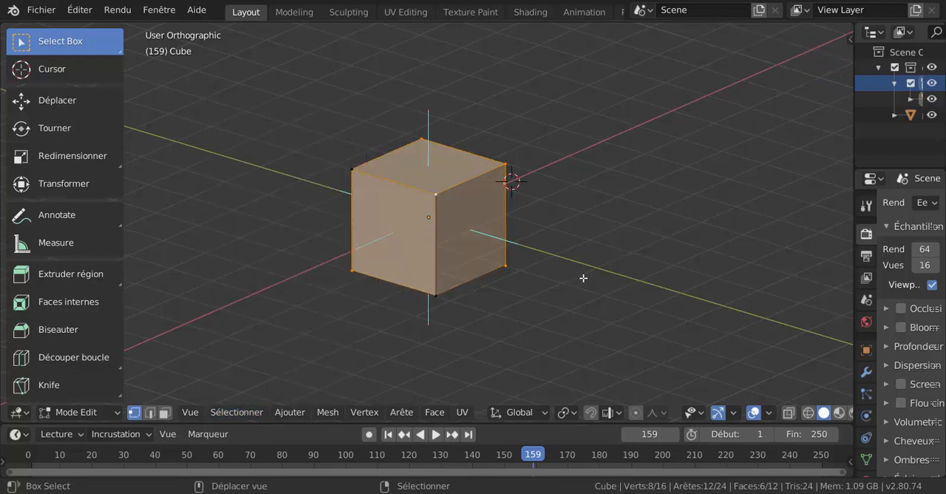
right_click(593, 289)
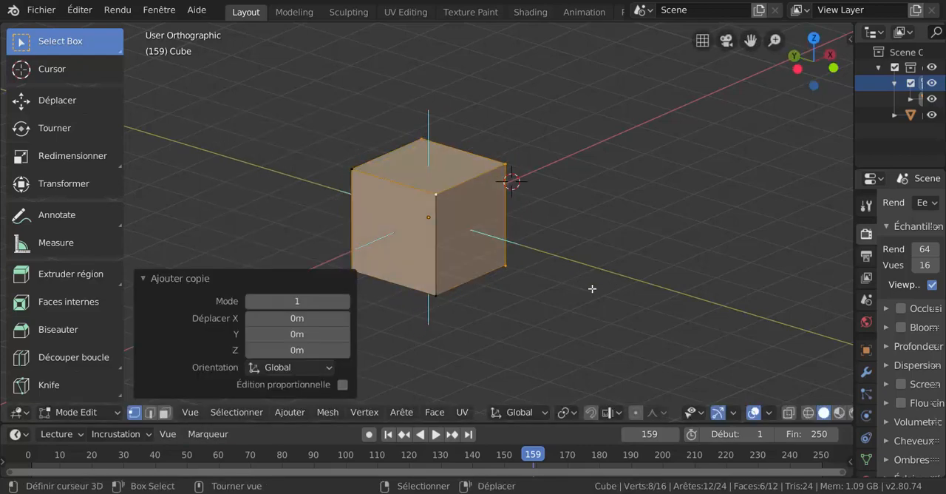
scroll(639, 318, up, 2)
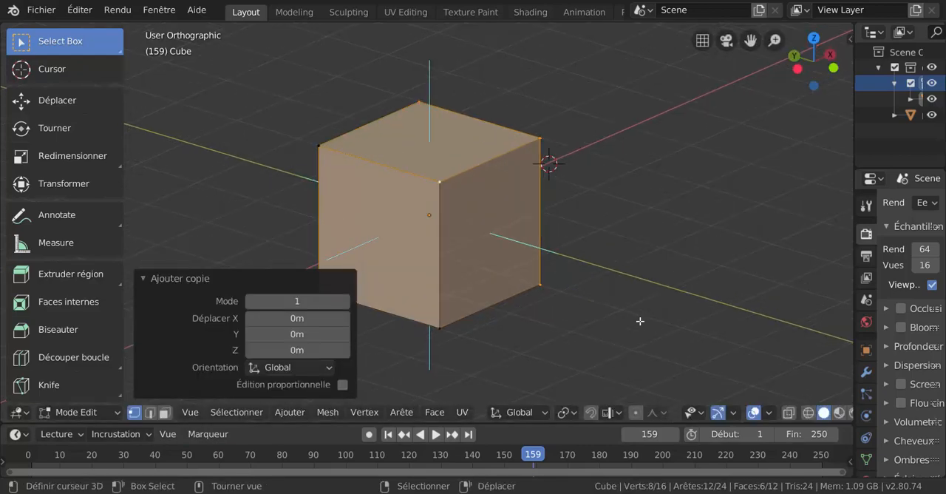
scroll(647, 323, down, 1)
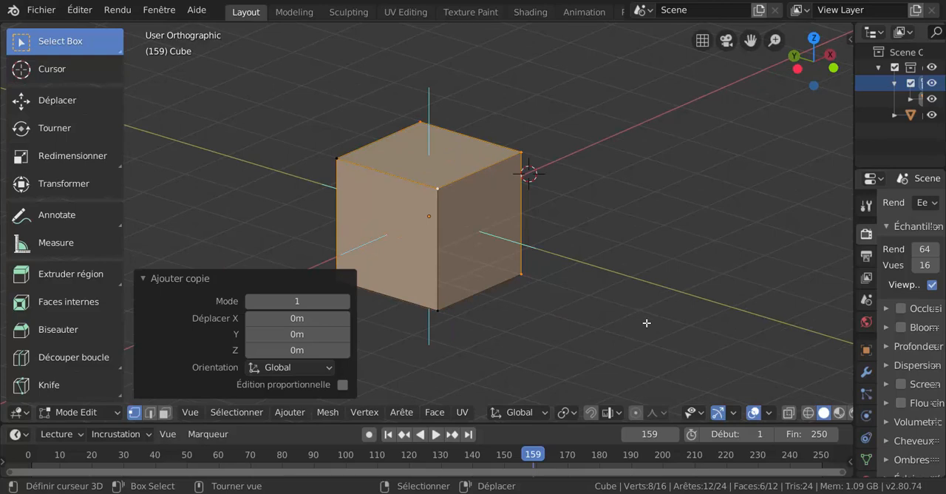
Step: Select all of the duplicated cube mesh and merge its overlapping vertices by distance with a 0.0001 m threshold
click(666, 263)
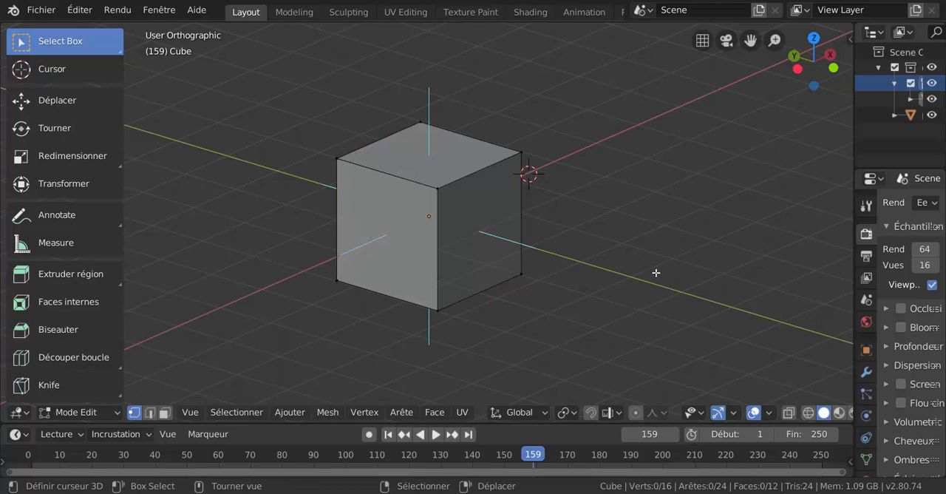
key(a)
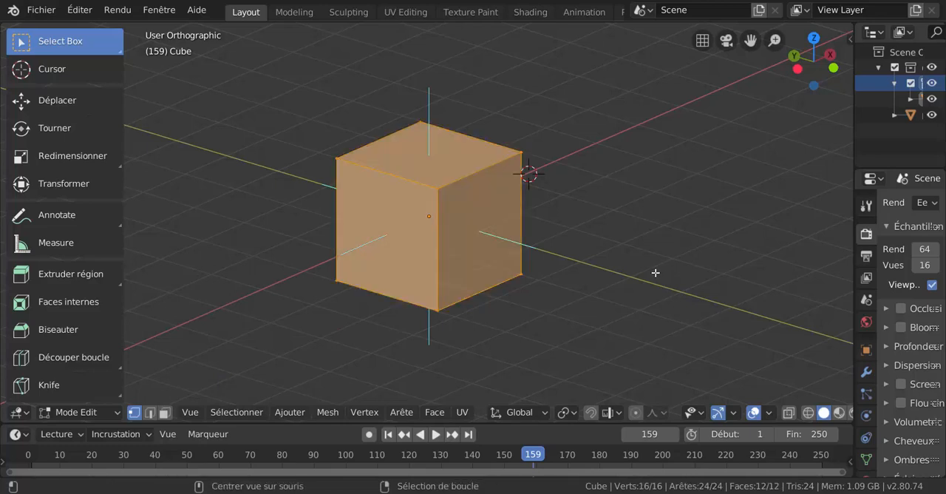
key(m)
click(656, 273)
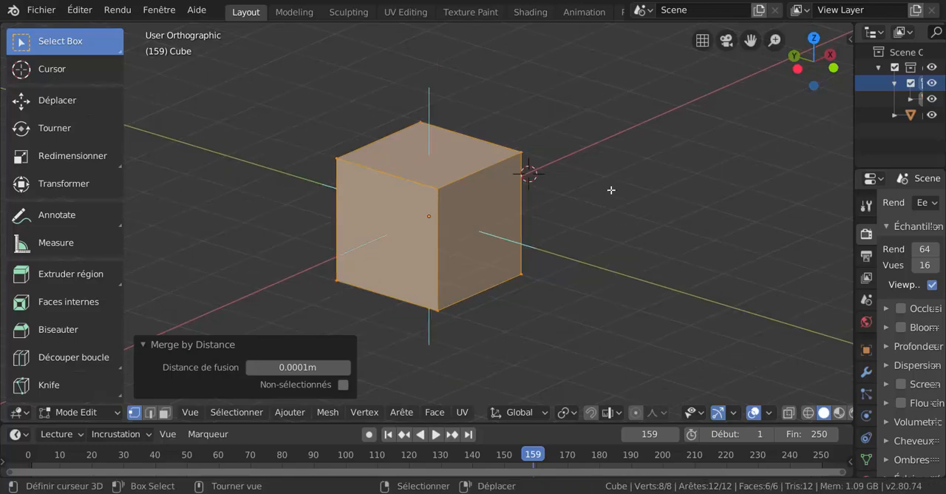
Step: Examine the merged cube's faces, shading and normal lines from several sides
middle_drag(554, 200, 503, 205)
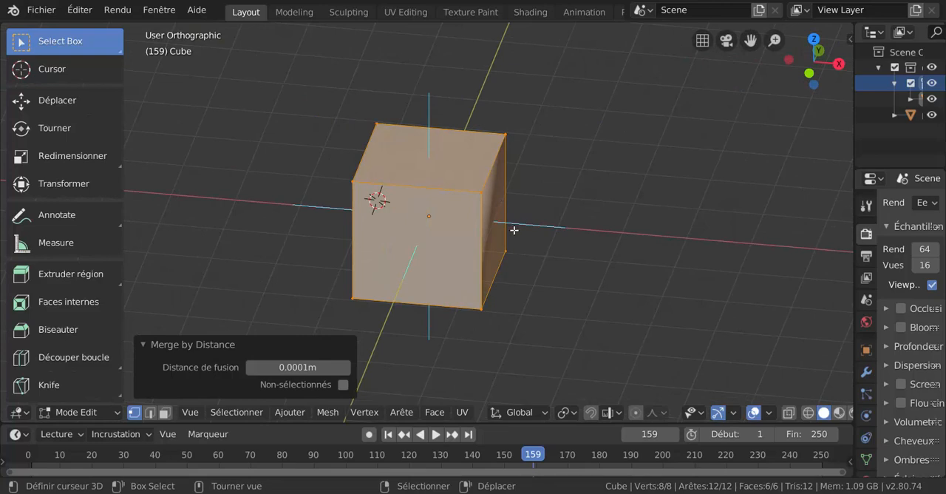
key(z)
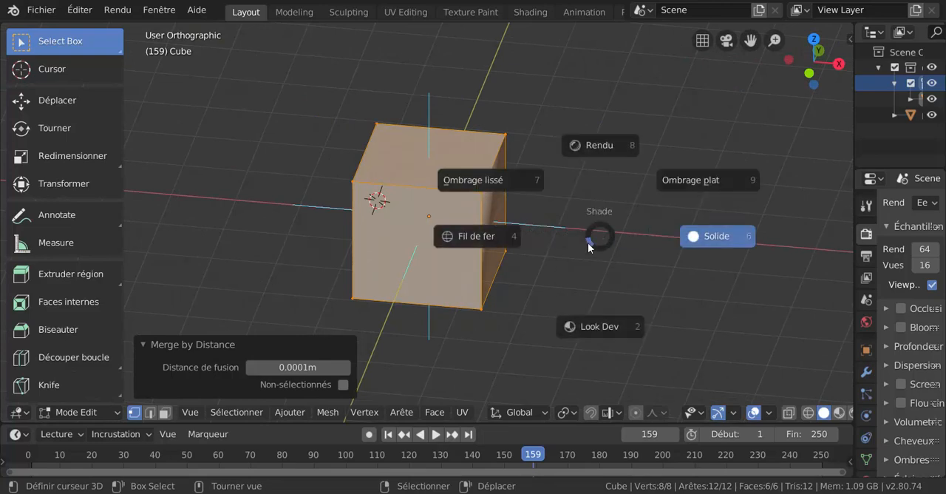
key(Escape)
middle_drag(283, 133, 372, 116)
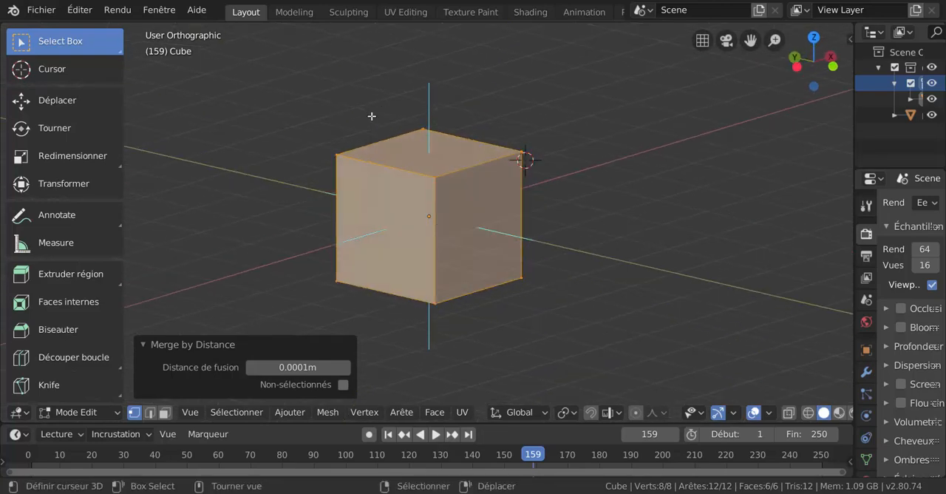
shift+middle_drag(420, 199, 352, 304)
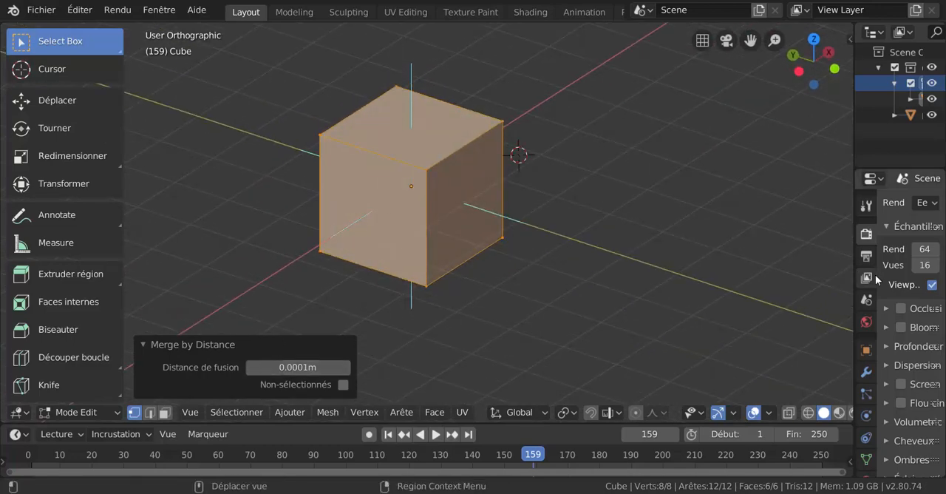
drag(855, 149, 772, 151)
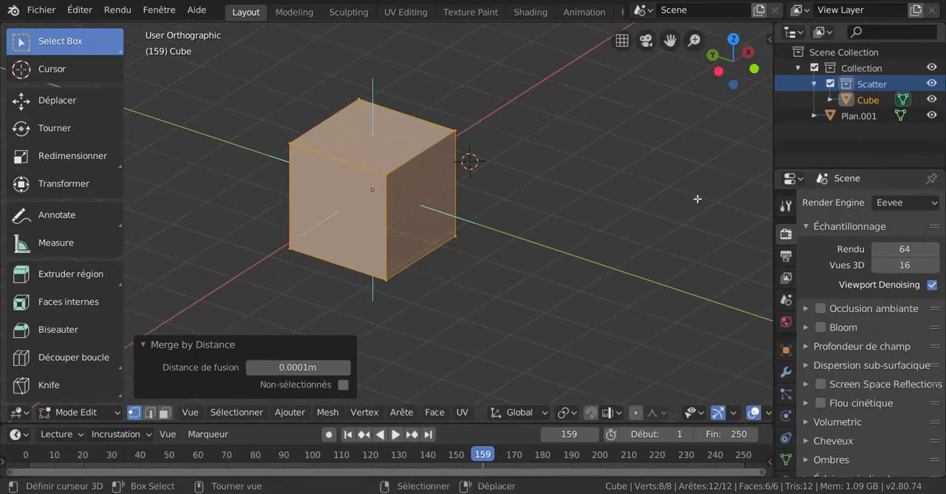
shift+middle_drag(599, 215, 680, 254)
middle_drag(609, 237, 745, 206)
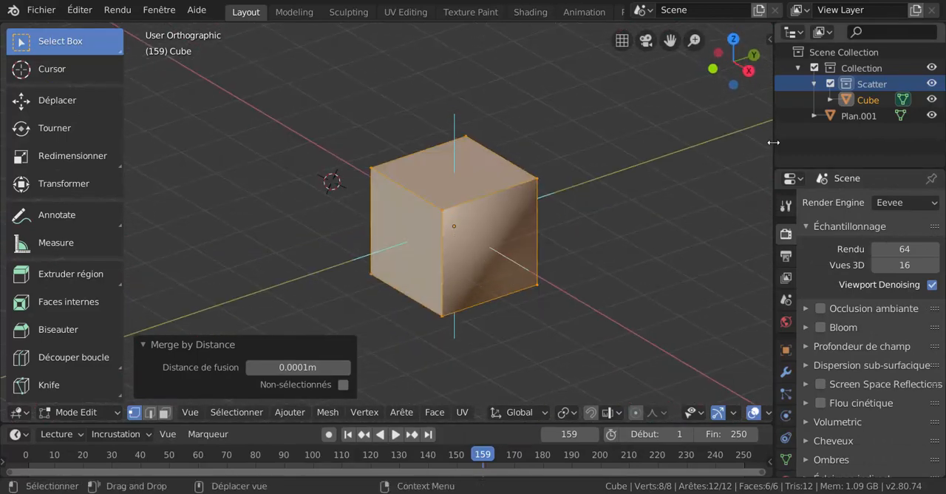
drag(772, 142, 861, 152)
middle_drag(740, 216, 524, 277)
scroll(555, 250, up, 2)
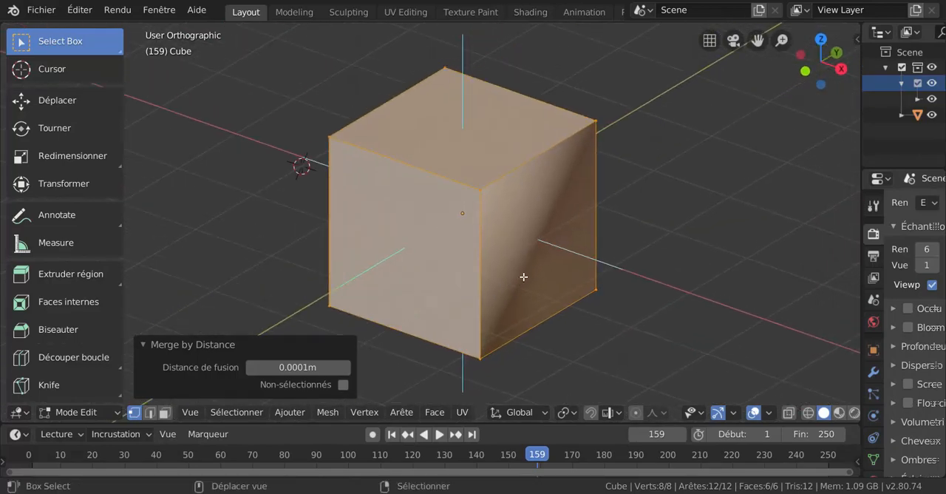
scroll(524, 276, down, 2)
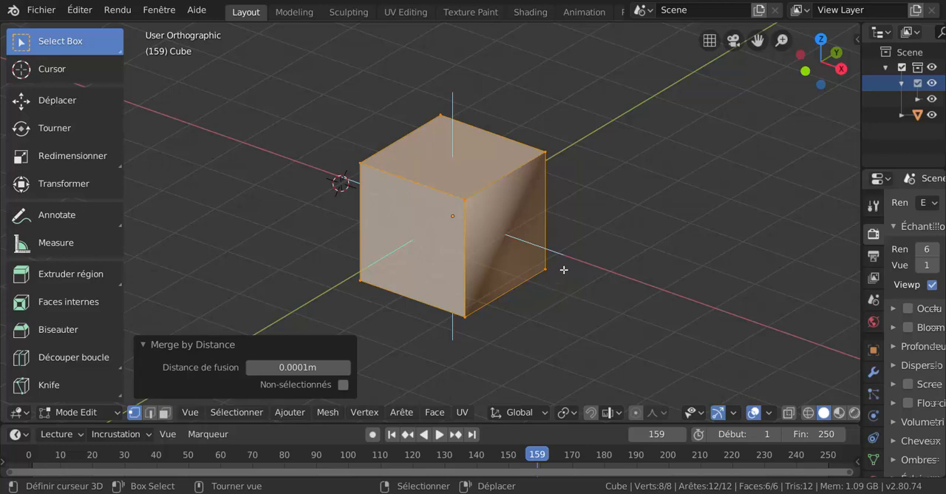
scroll(612, 302, up, 1)
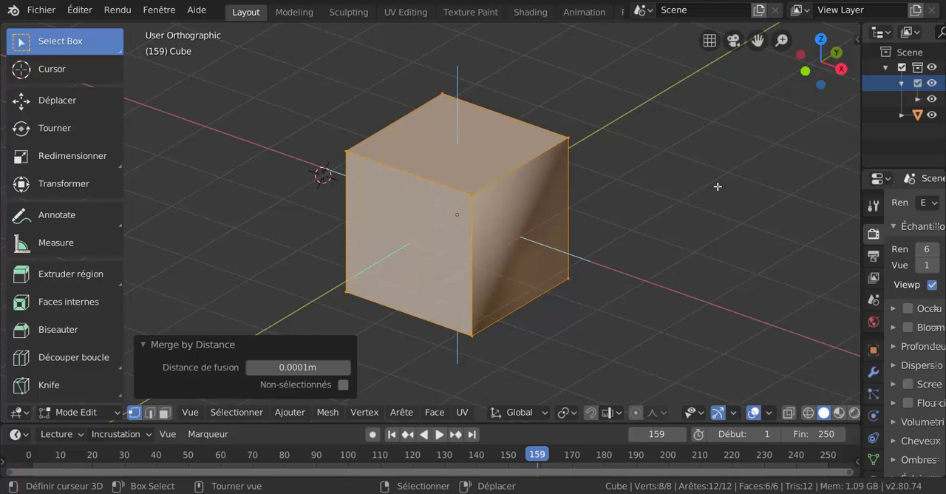
Step: Collapse the Merge by Distance settings and inspect the cube's smooth-shaded side and adjacent faces up close
click(144, 346)
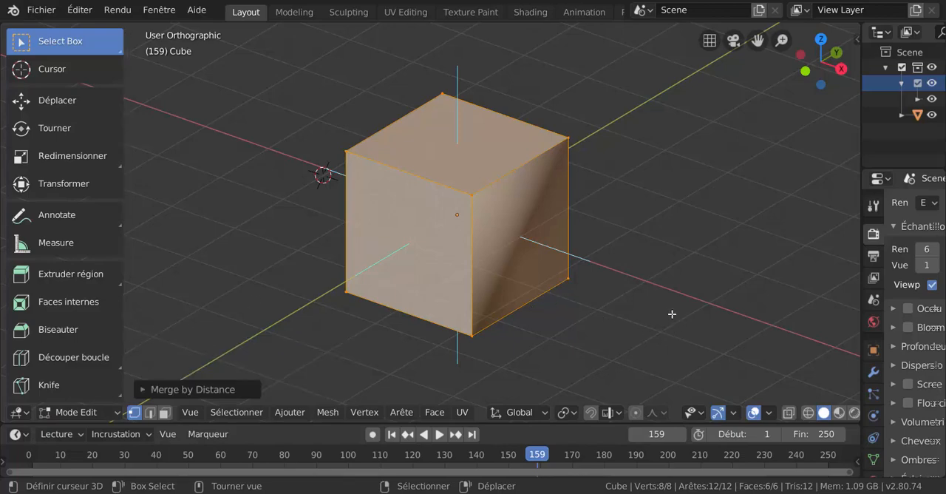
scroll(702, 346, down, 2)
mouse_move(576, 331)
middle_down()
mouse_move(619, 332)
mouse_move(554, 332)
mouse_move(566, 330)
middle_up()
middle_drag(503, 339, 525, 336)
scroll(505, 328, up, 2)
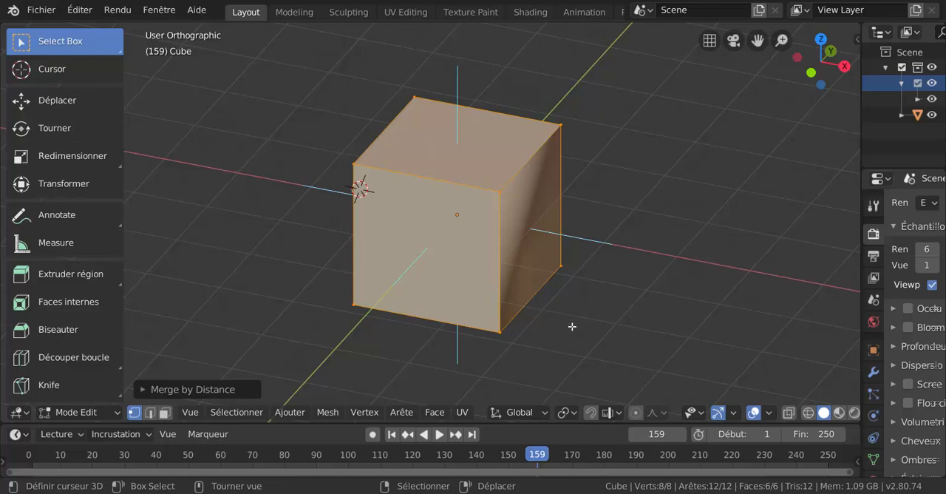
middle_drag(572, 326, 545, 323)
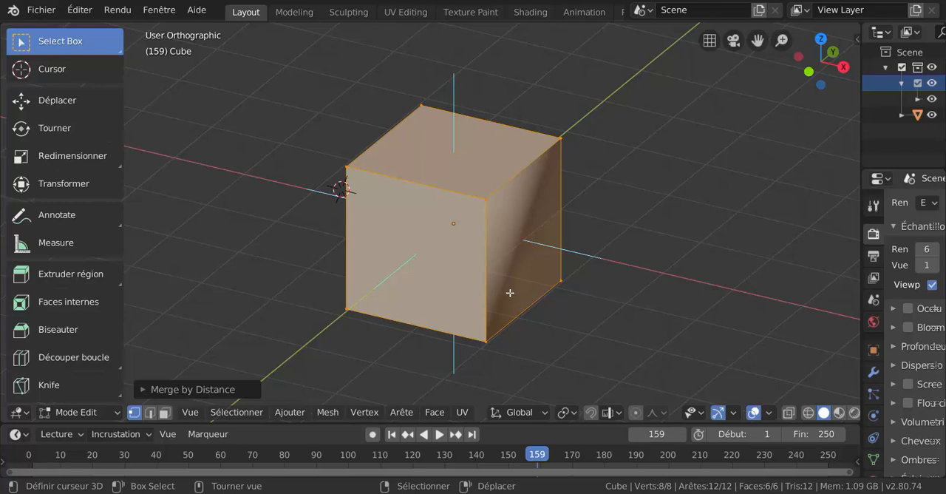
middle_drag(611, 361, 588, 357)
middle_drag(556, 327, 413, 323)
scroll(434, 308, up, 2)
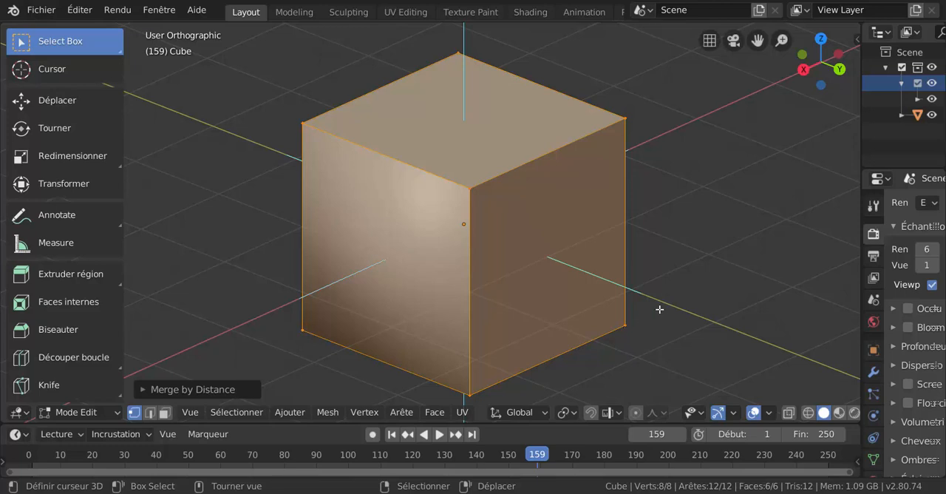
scroll(650, 329, down, 1)
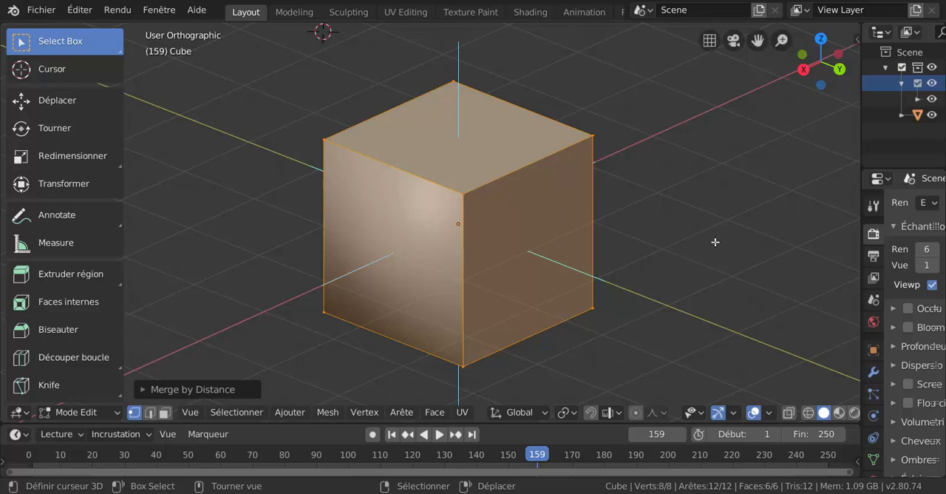
Step: Widen the outliner and properties area slightly, and review the cube from higher and lower angles
drag(862, 144, 809, 170)
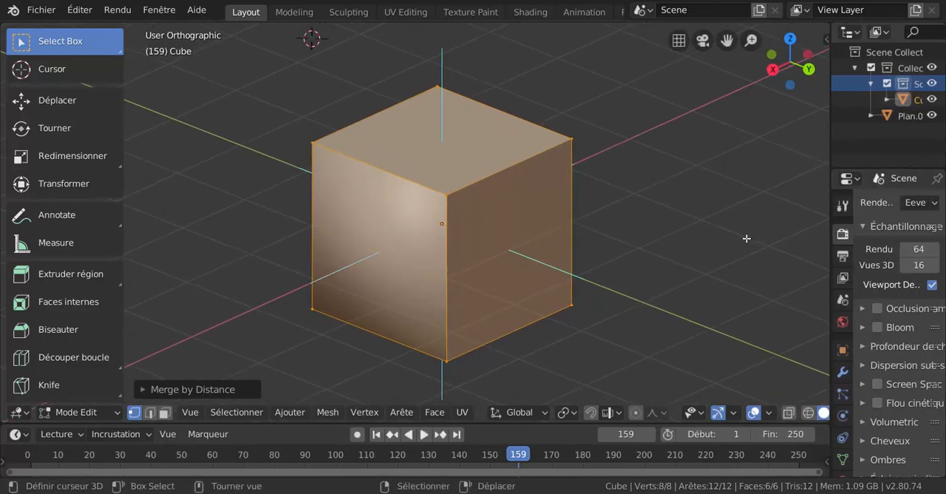
middle_drag(697, 264, 725, 269)
middle_drag(618, 281, 646, 293)
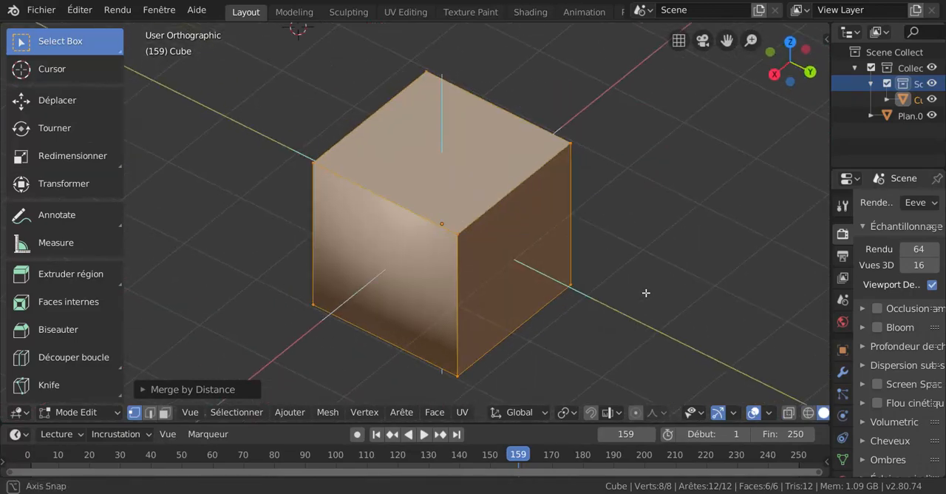
scroll(584, 300, up, 1)
middle_drag(513, 310, 495, 273)
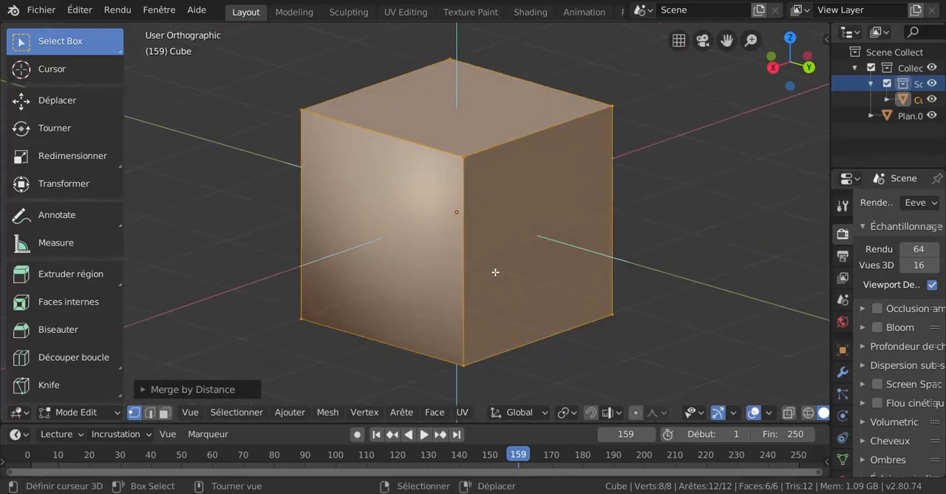